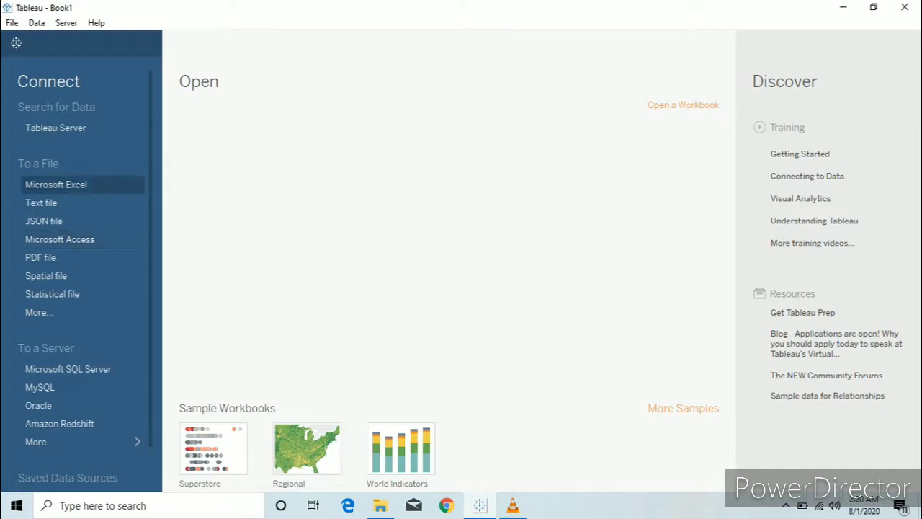
Step: Connect to the Excel workbook SANKEY CHART DATA and union the SANKEY DATA sheet with itself
click(56, 185)
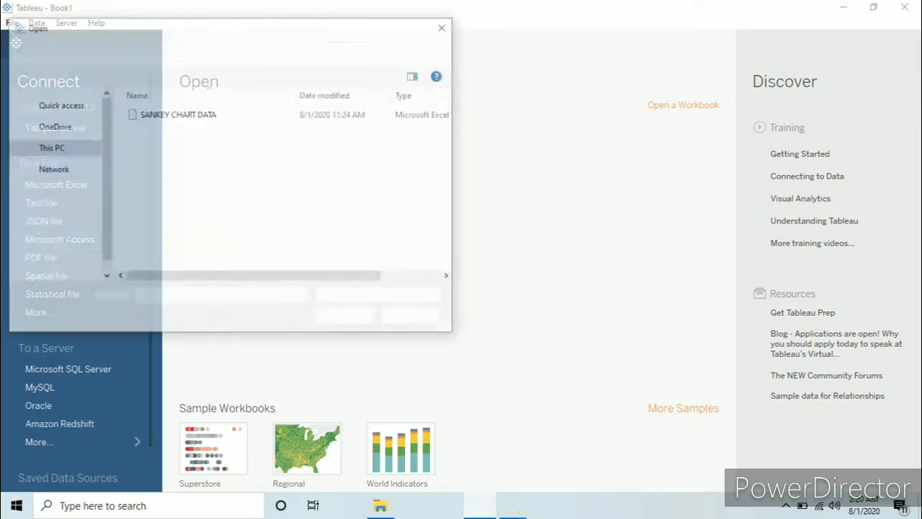
click(177, 113)
double_click(178, 114)
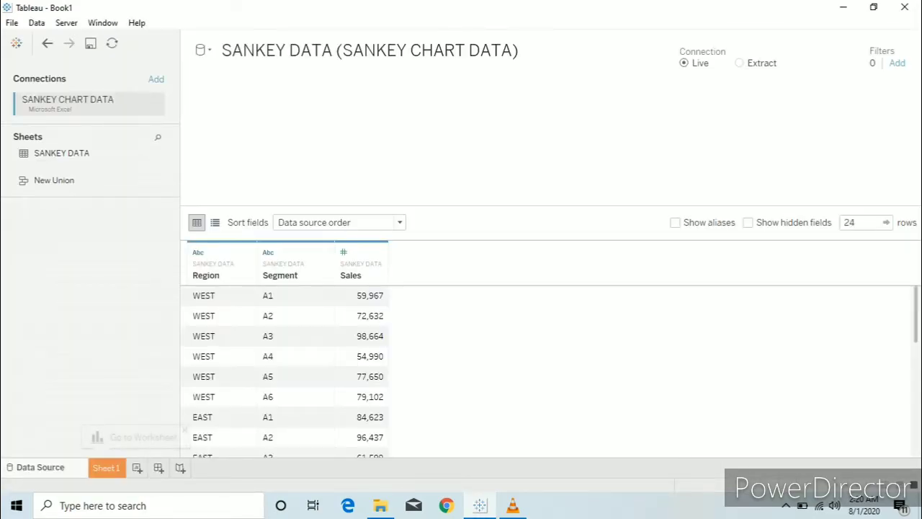
drag(72, 154, 259, 139)
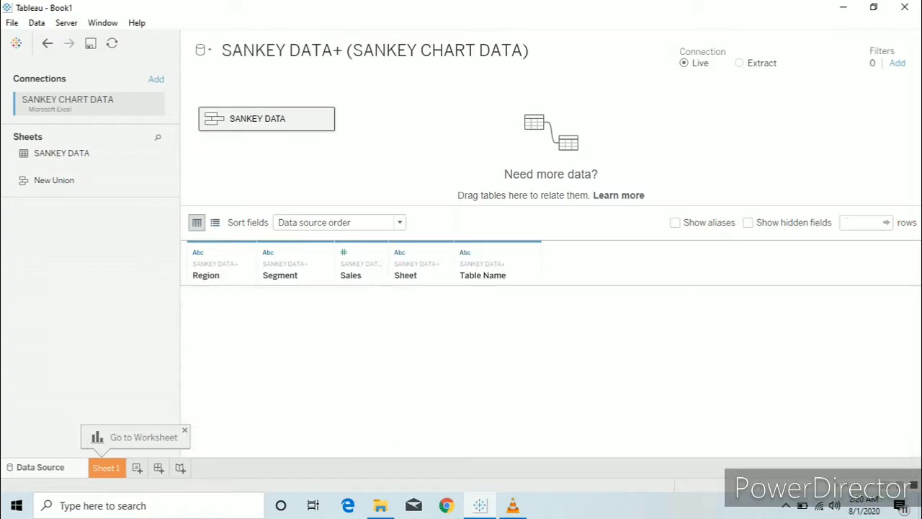
scroll(364, 371, up, 8)
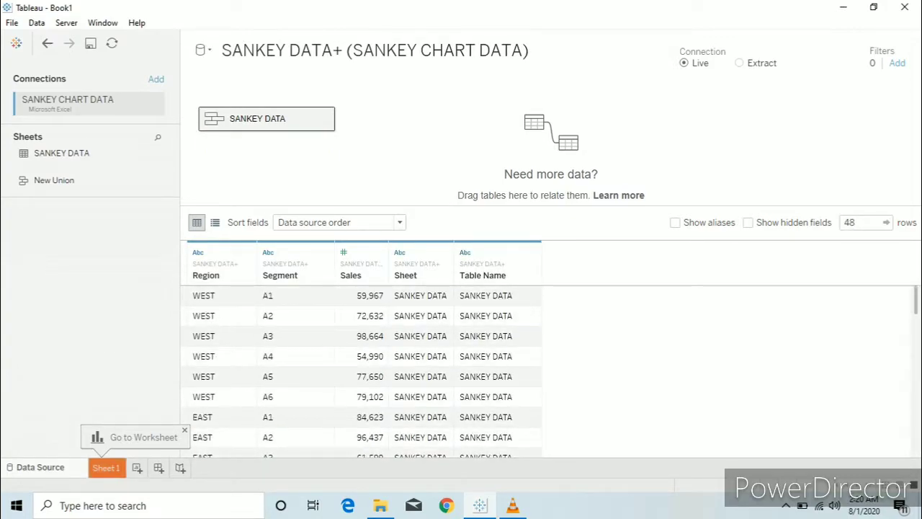
Step: On Sheet 1, create an empty calculated field named ToPad
click(106, 468)
click(129, 108)
click(62, 122)
key(BackSpace)
text(TioPas)
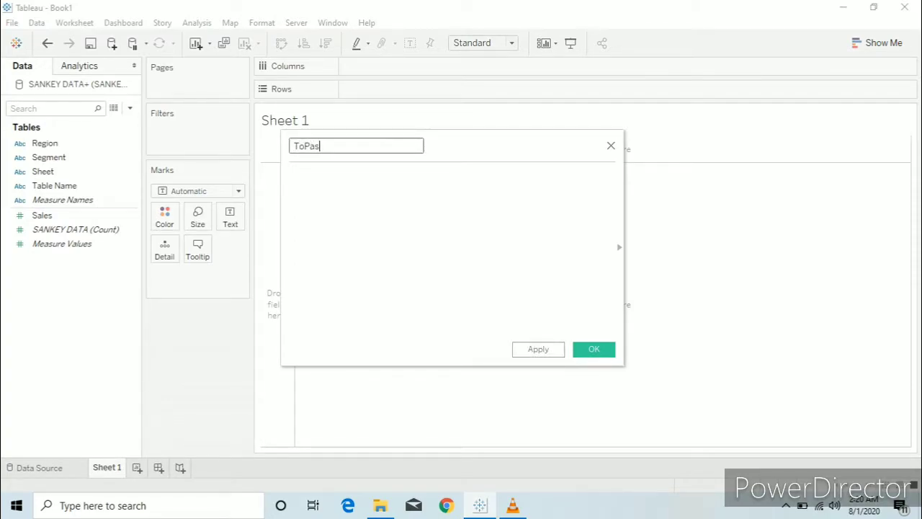
key(BackSpace)
text(d)
click(538, 349)
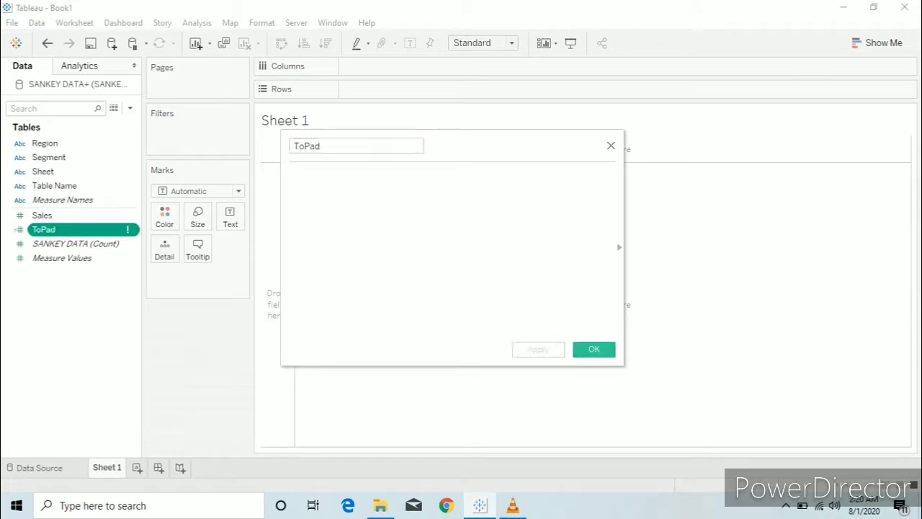
click(594, 350)
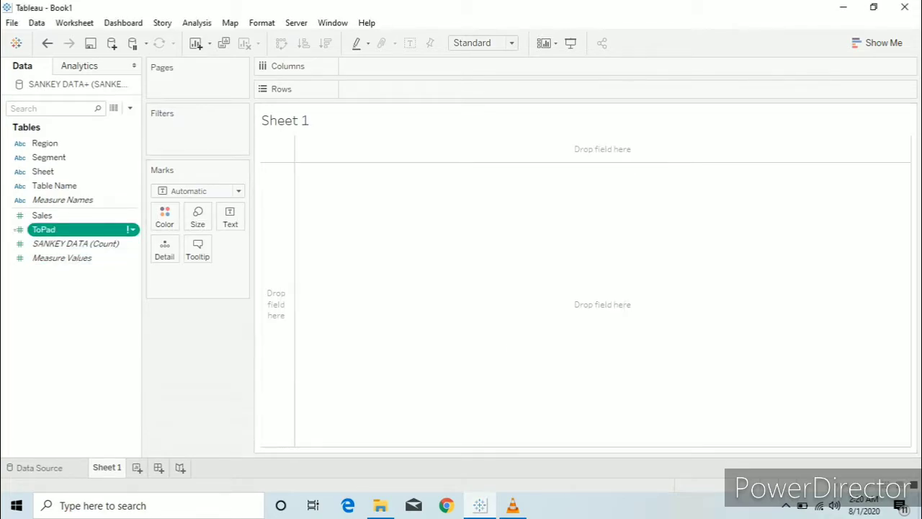
Step: Set the ToPad field's formula to IIF([Table Name]='SANKEY DATA',1,49) and save it
right_click(131, 229)
click(163, 272)
text(IIF()
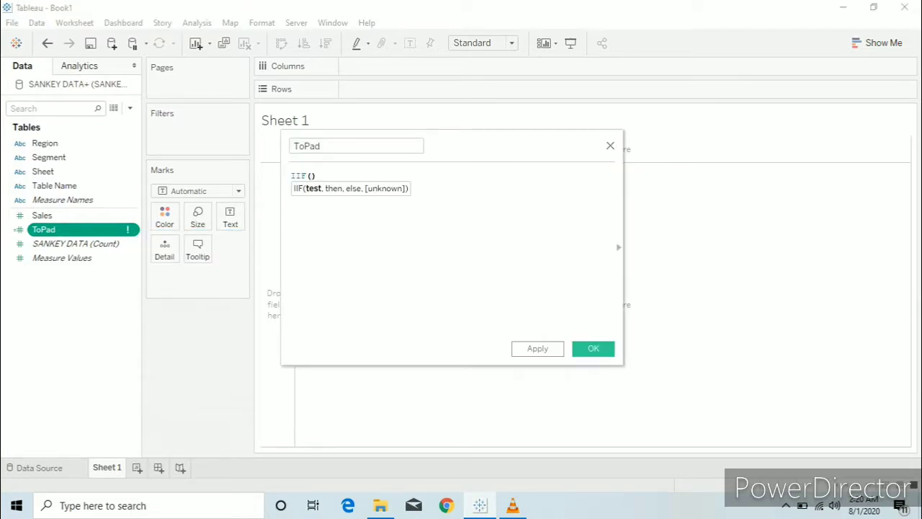
text(tab)
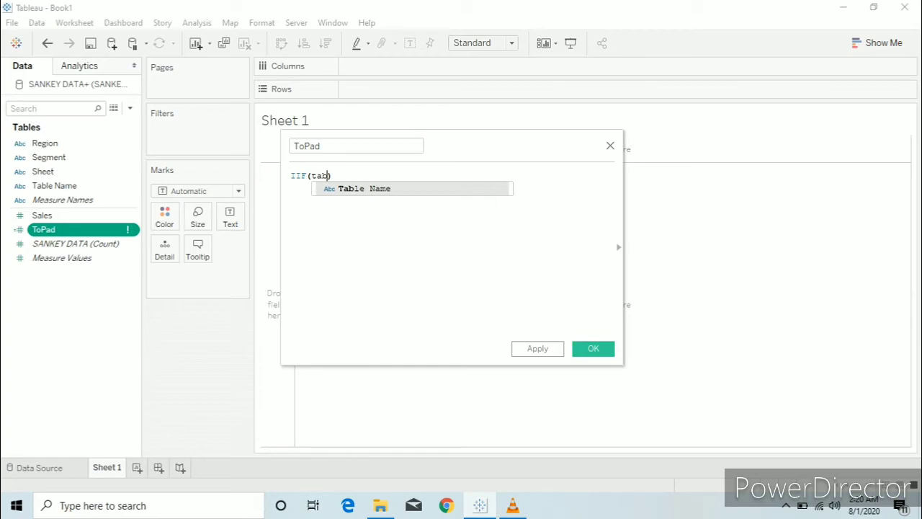
key(Return)
text(=)
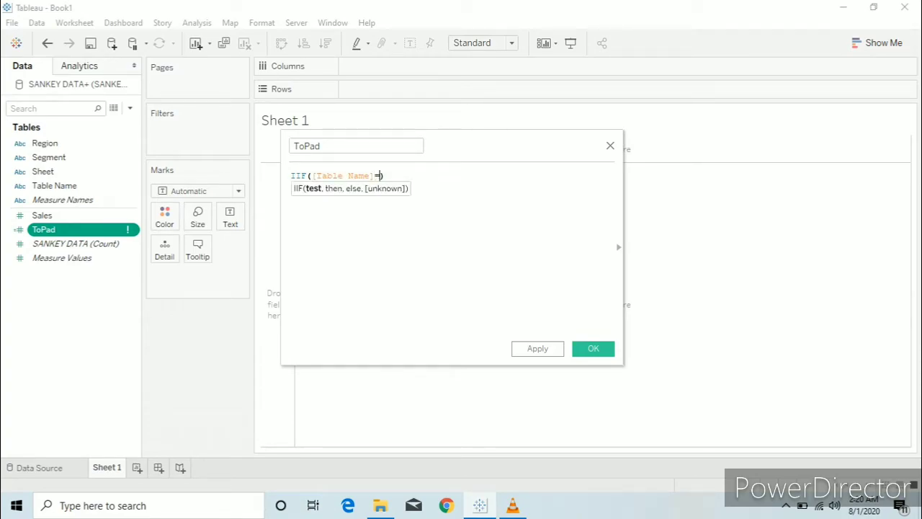
text('sa)
key(BackSpace)
key(BackSpace)
text(SANKEY DATA)
key(Right)
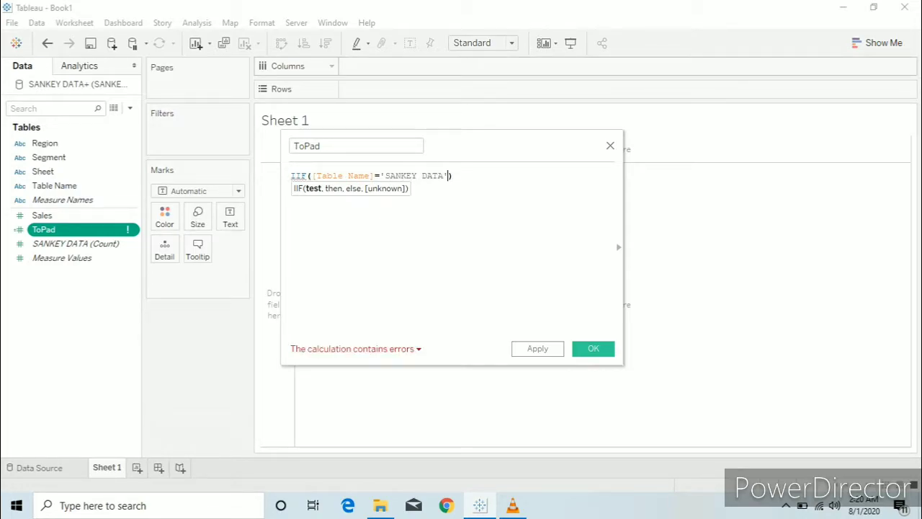
text(,1,)
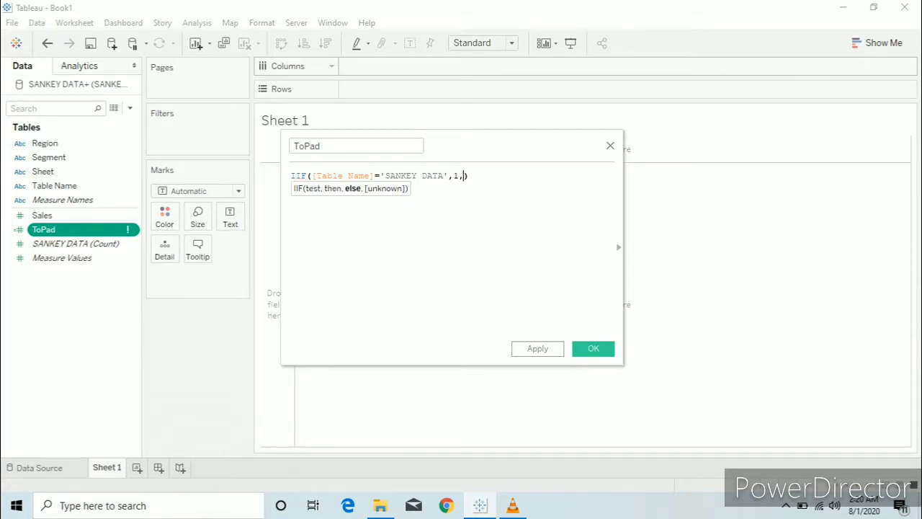
text(49)
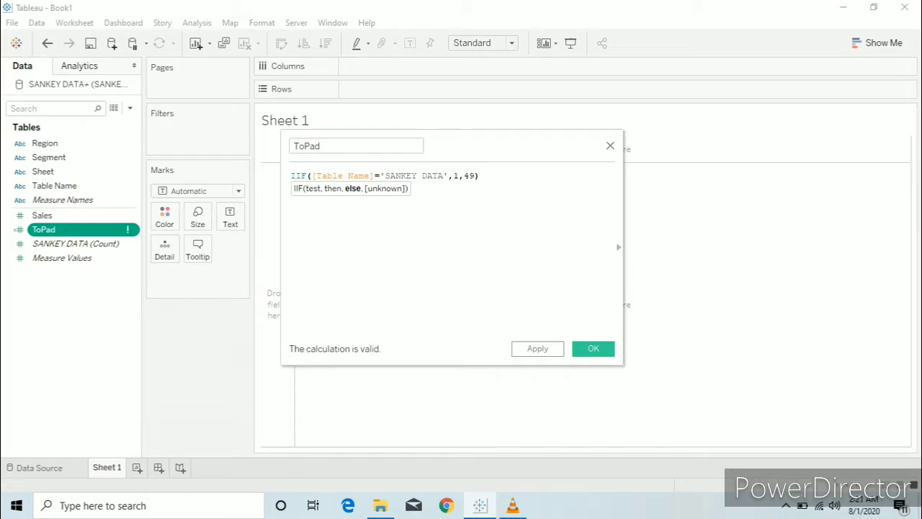
click(537, 347)
click(593, 348)
Step: Create bins from the ToPad field, named Padded, with a bin size of 1
right_click(45, 229)
mouse_move(165, 147)
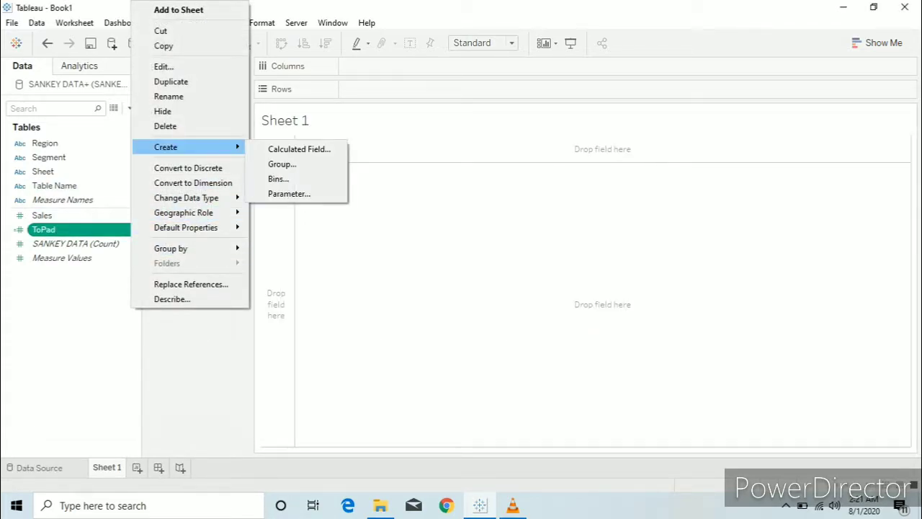
click(280, 163)
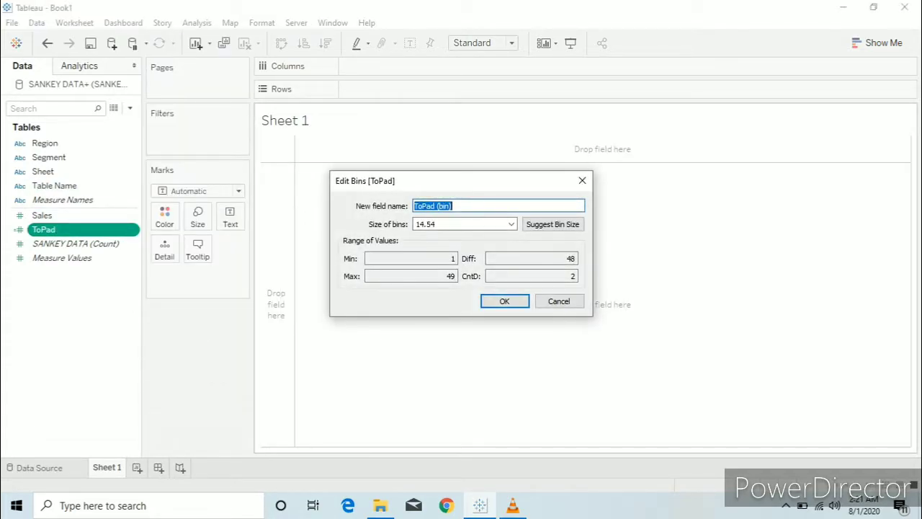
key(BackSpace)
text(Padded)
click(437, 224)
key(BackSpace)
key(BackSpace)
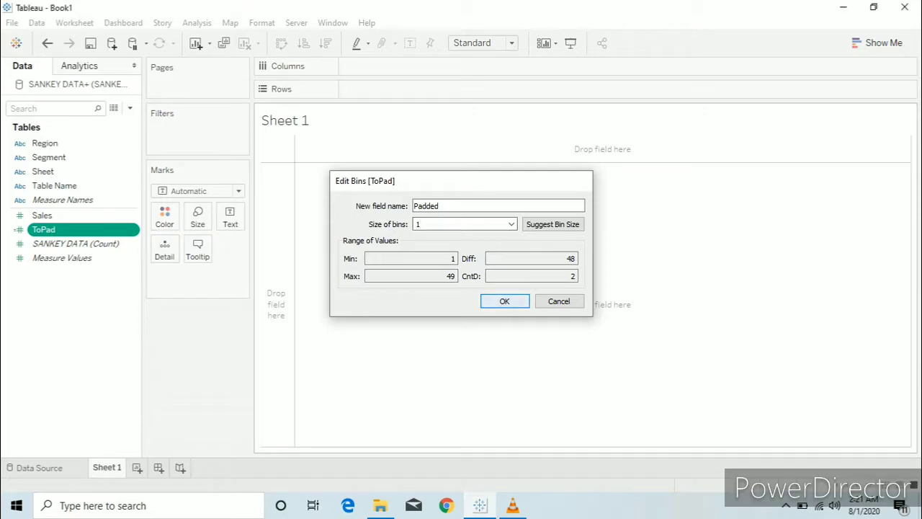
key(Return)
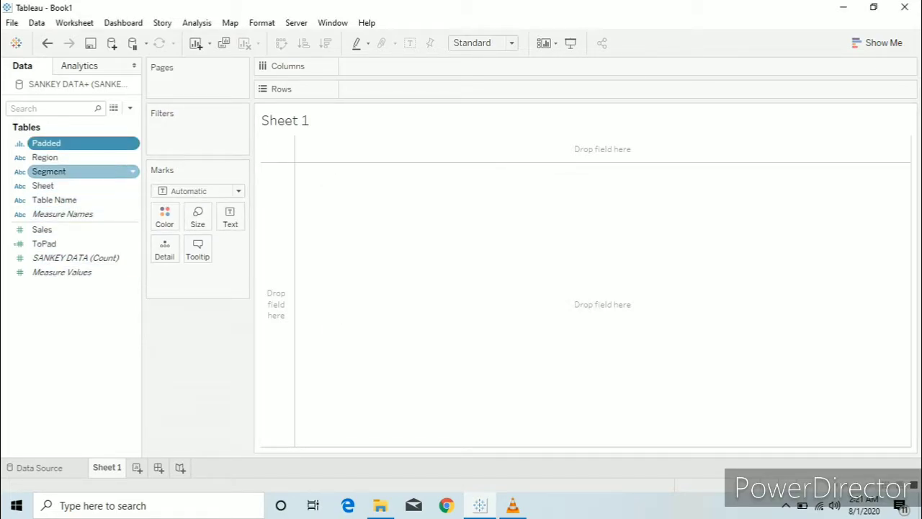
Step: Create a calculated field named t with the formula (INDEX()-25)/4
click(129, 108)
click(72, 122)
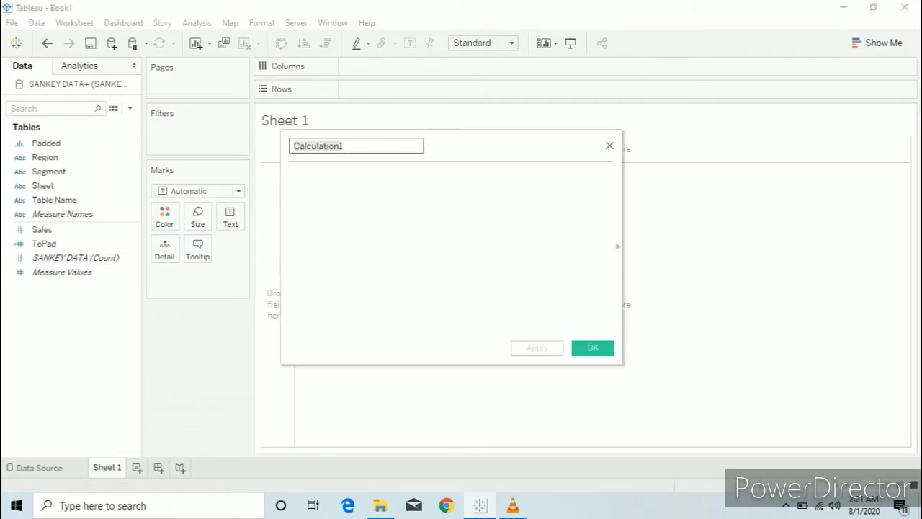
key(BackSpace)
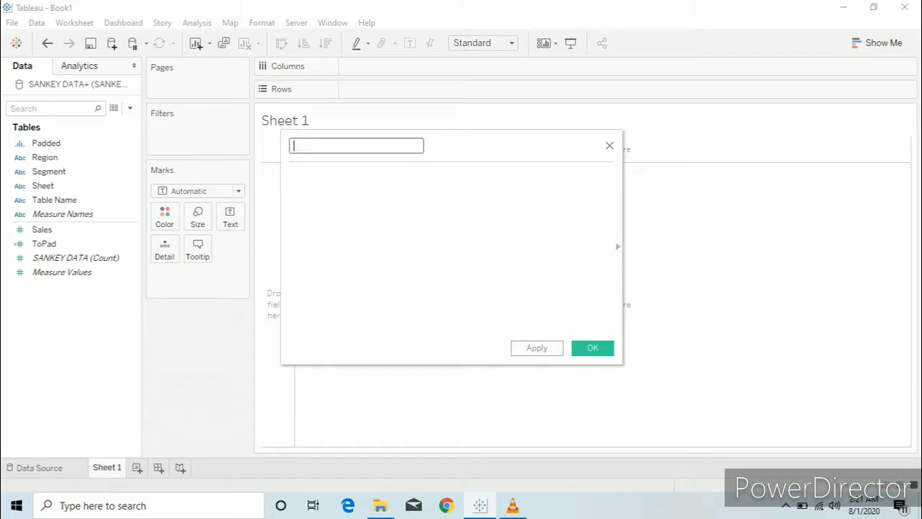
click(292, 176)
text(()IND)
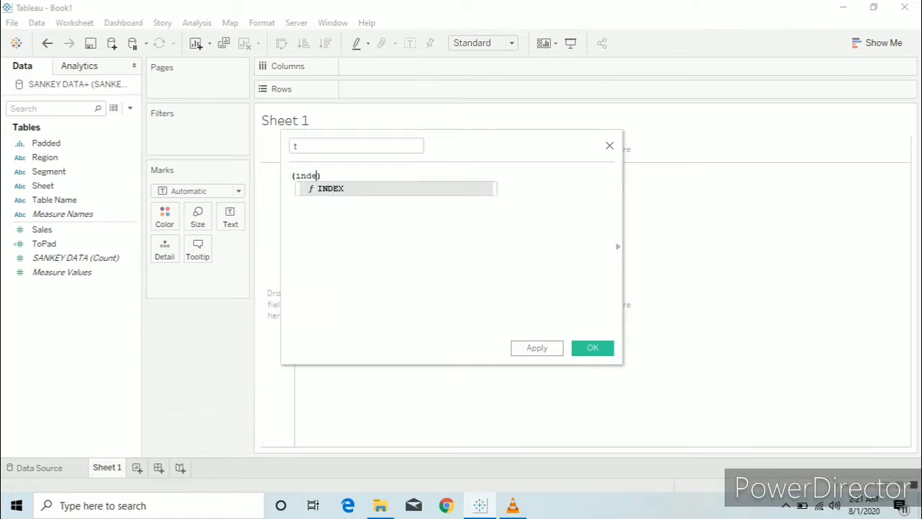
key(Return)
text(-25))
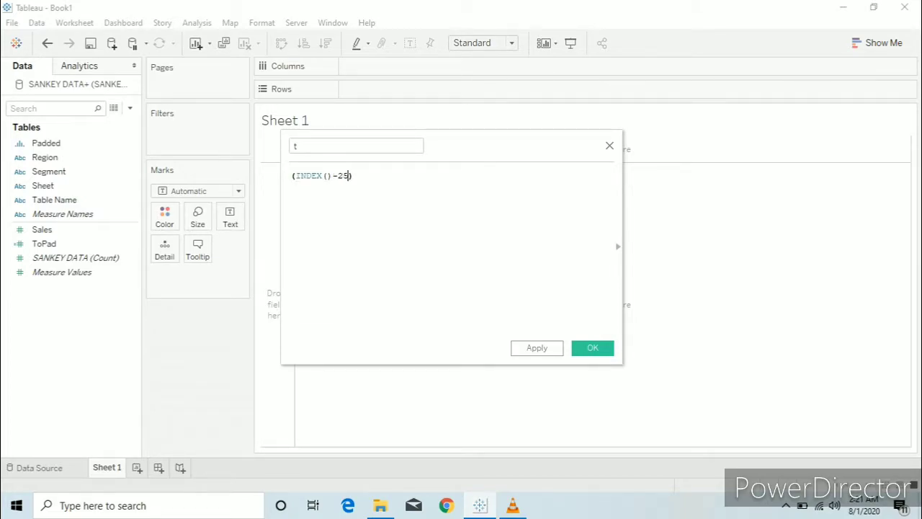
text(/4)
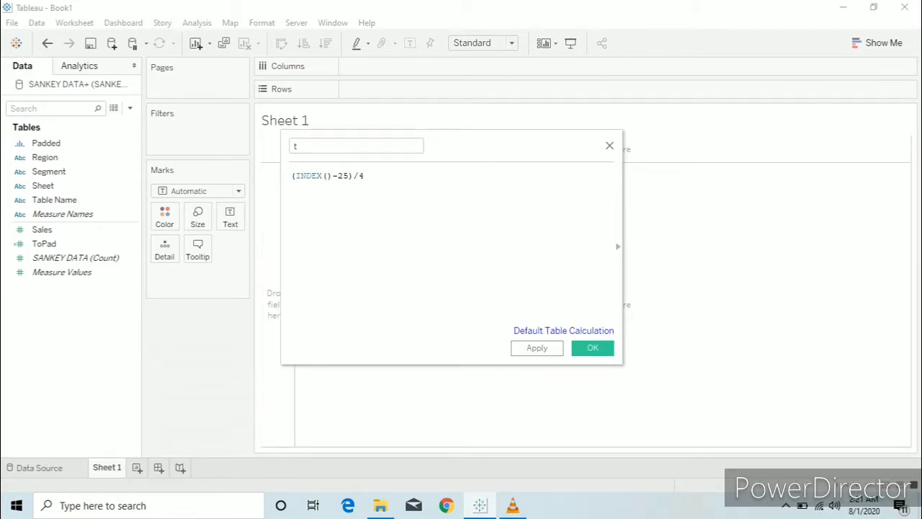
click(537, 347)
click(592, 348)
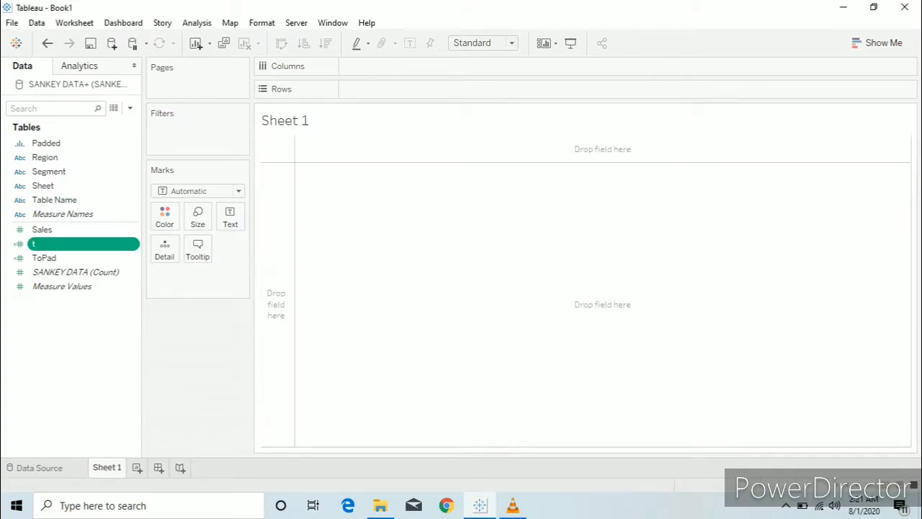
Step: Start a calculated field named rank 1 and insert the RUNNING_SUM function in its formula
click(129, 107)
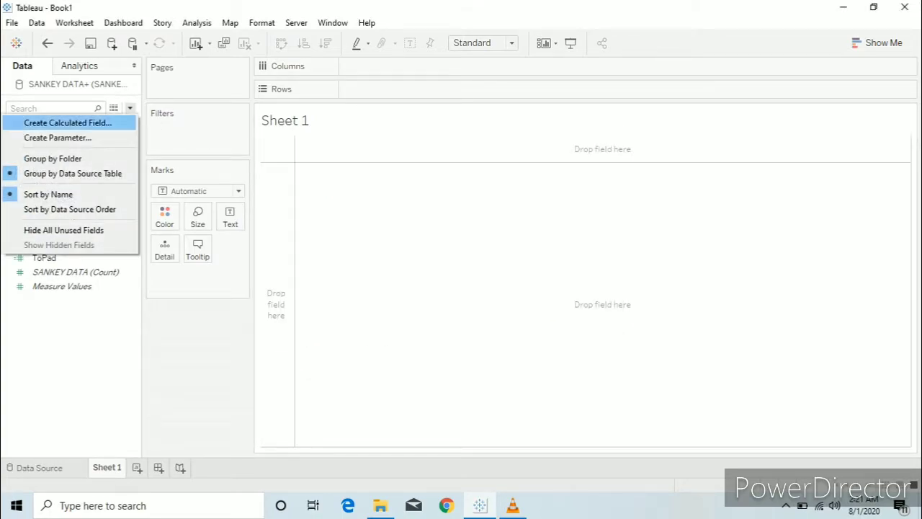
click(68, 122)
text(rank 1)
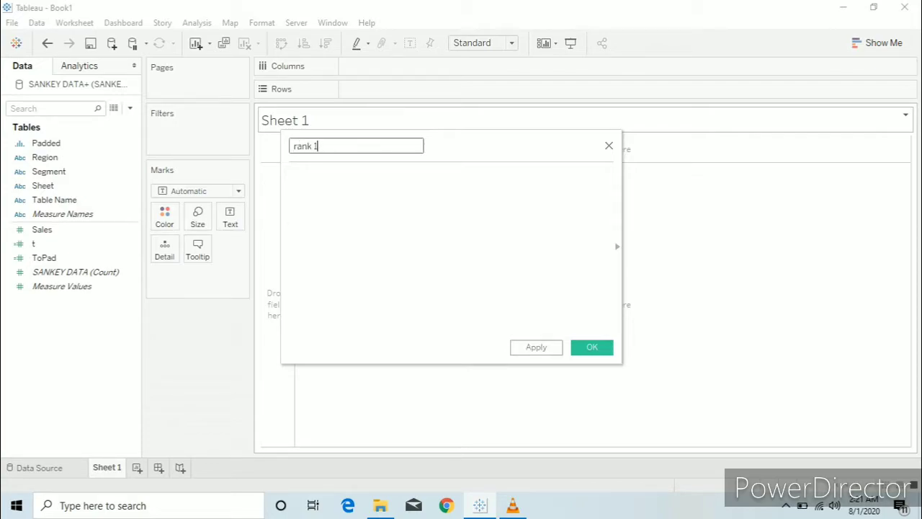
click(291, 176)
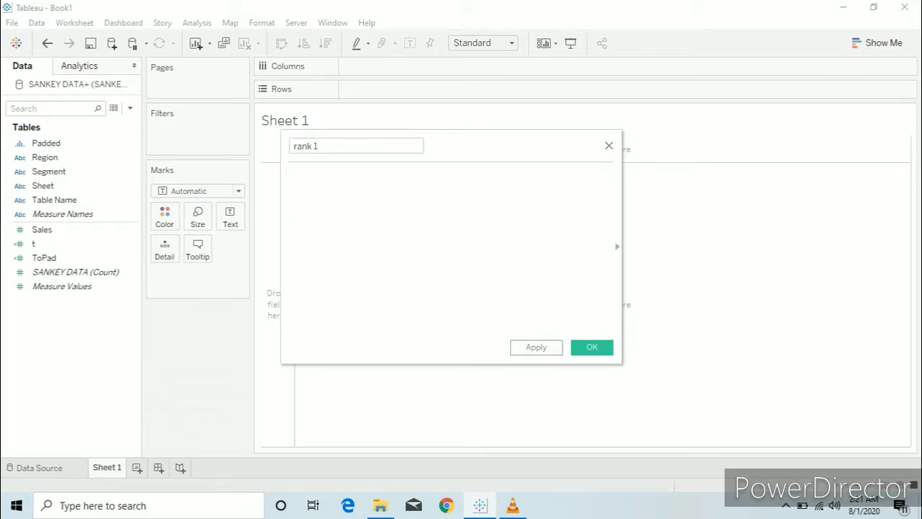
text(runni)
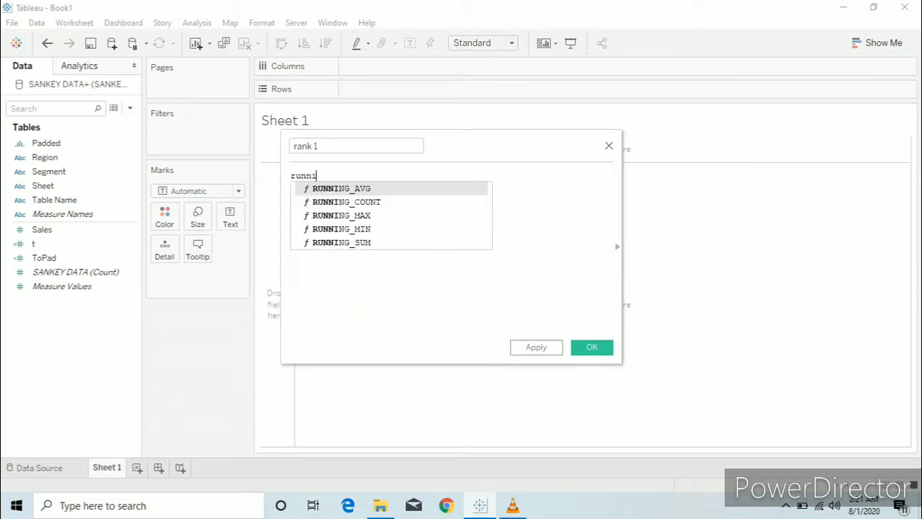
key(Down)
key(Down)
key(Down)
key(Down)
key(Return)
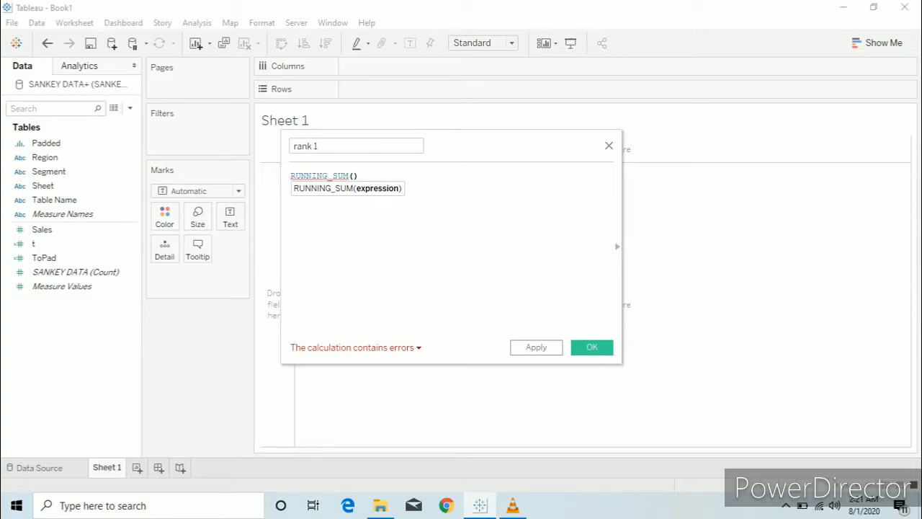
Step: Complete the rank 1 formula as RUNNING_SUM(SUM([Sales]))/TOTAL(SUM([Sales])) and save the field
text(sum)
key(Return)
text(sal)
key(Return)
text(/tot)
key(Return)
text(sum)
key(Return)
text(sal)
key(Return)
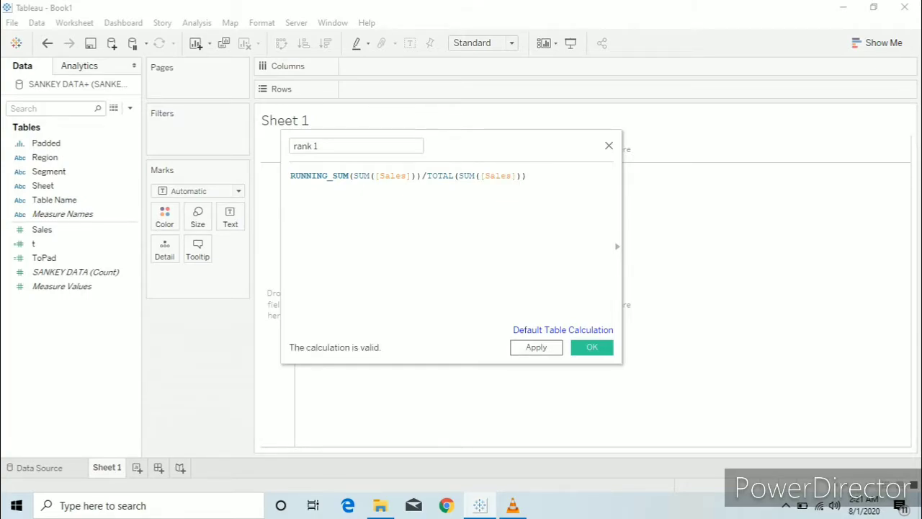
click(536, 347)
click(592, 350)
Step: Reopen the rank 1 calculated field and re-enter its name as rank 1
right_click(130, 229)
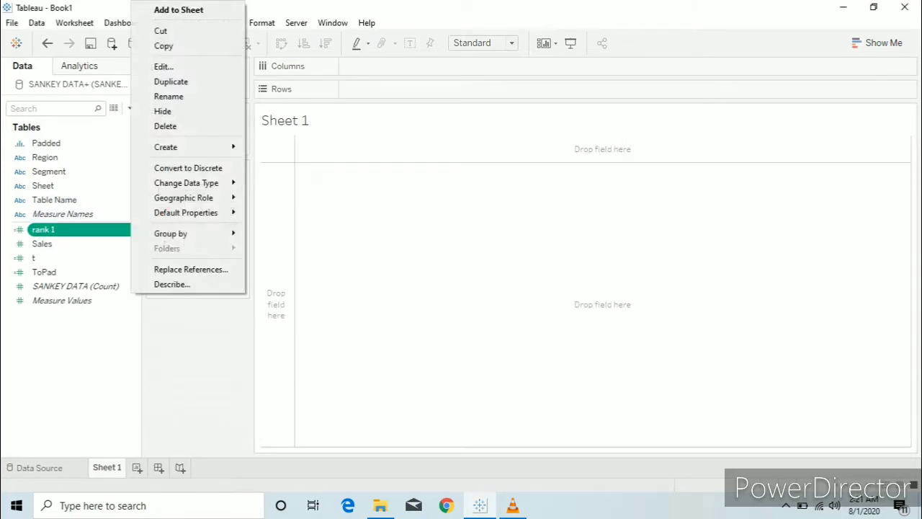
click(163, 66)
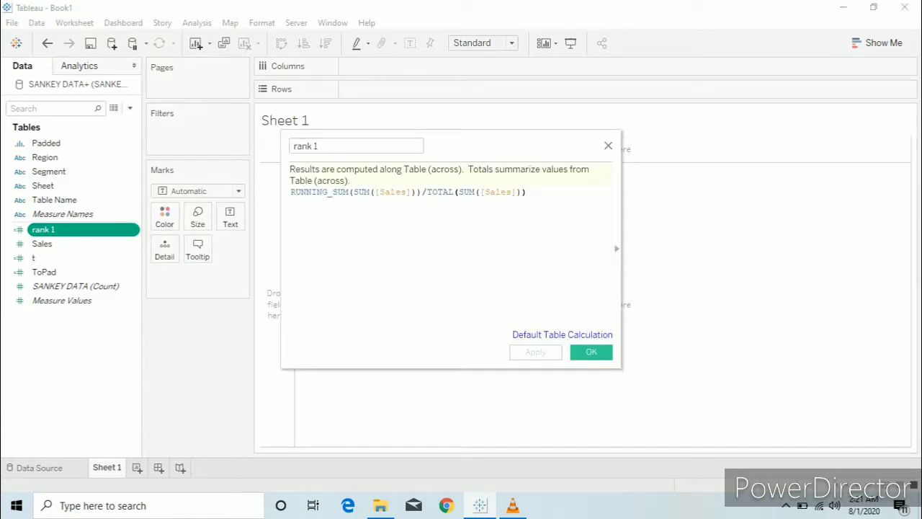
key(BackSpace)
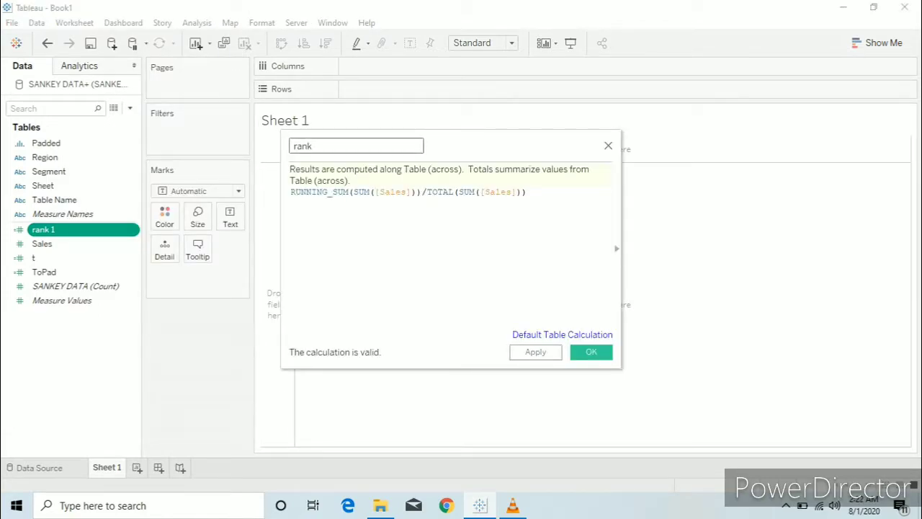
click(535, 352)
click(591, 352)
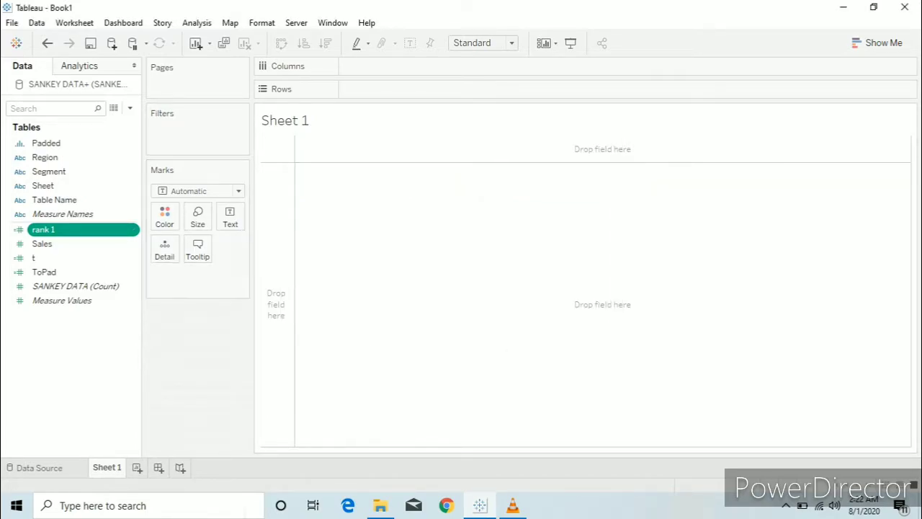
Step: Duplicate the rank 1 calculated field, rename the copy to rank 2 and save it
click(132, 229)
click(166, 307)
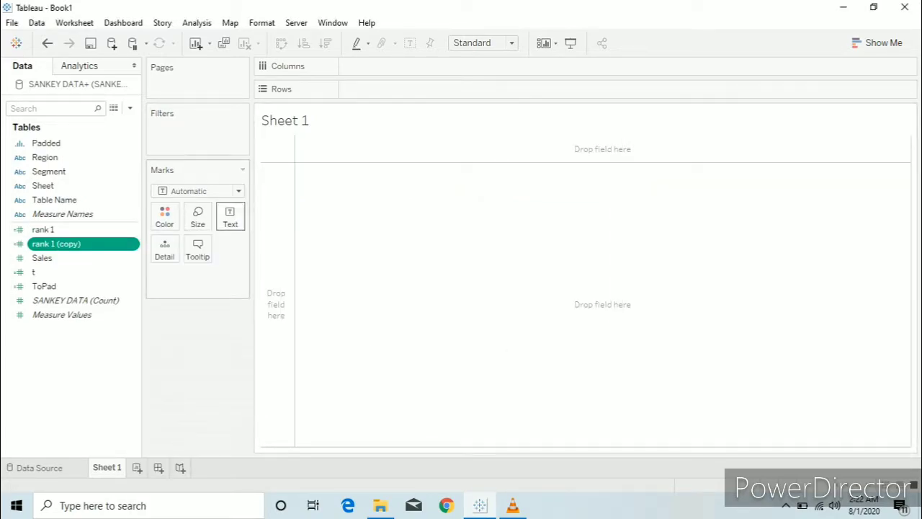
click(132, 244)
click(165, 81)
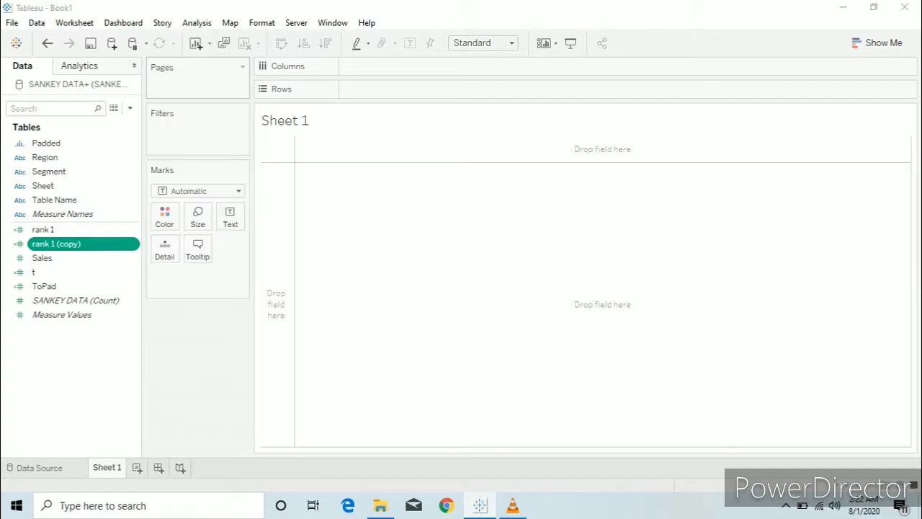
key(BackSpace)
key(BackSpace)
key(BackSpace)
key(BackSpace)
key(BackSpace)
key(BackSpace)
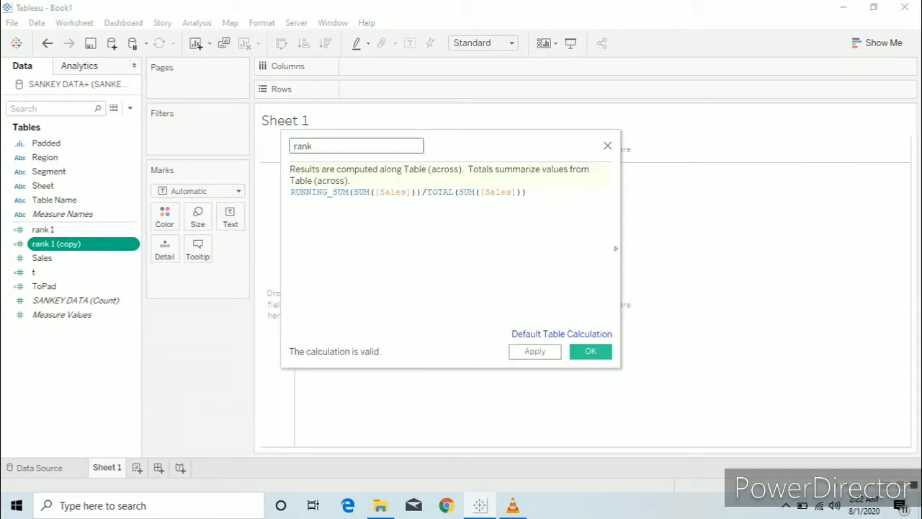
text(2)
click(534, 352)
click(591, 351)
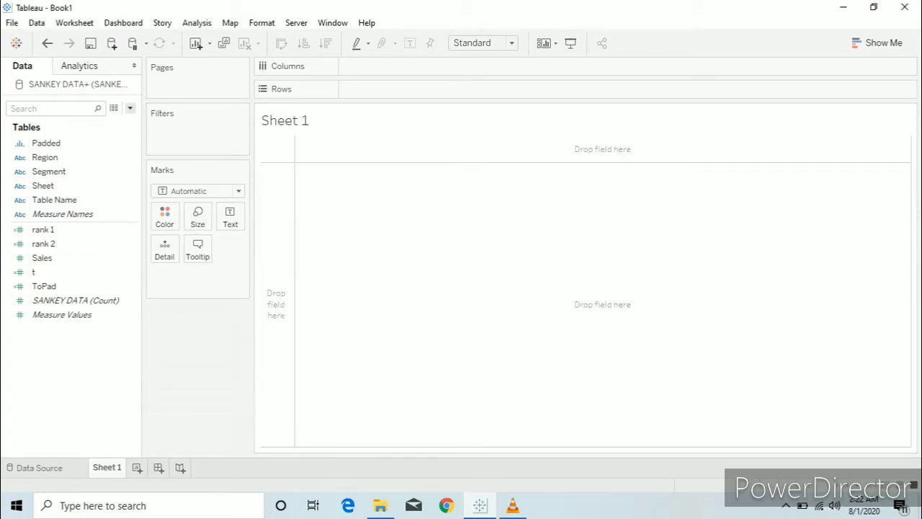
Step: Start a calculated field named Sigmoid and begin its formula with 1/ (1
click(129, 108)
click(64, 122)
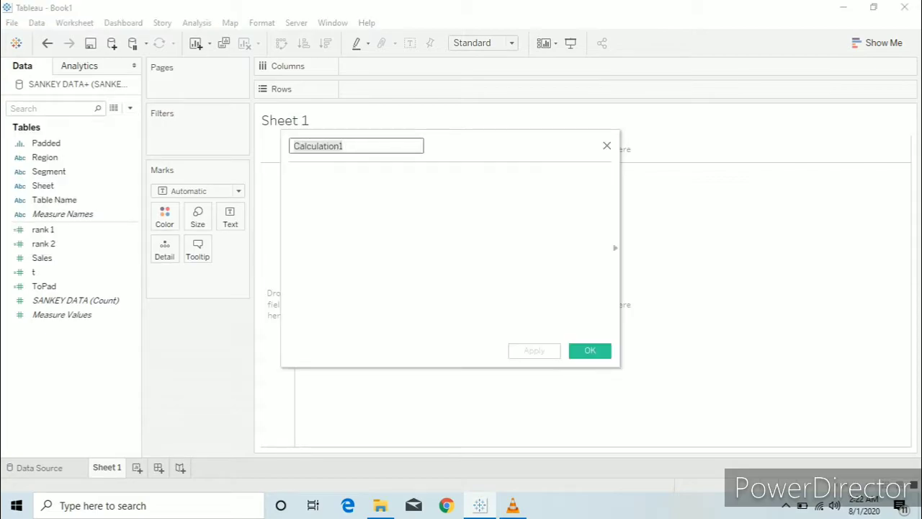
text(Sigmoid)
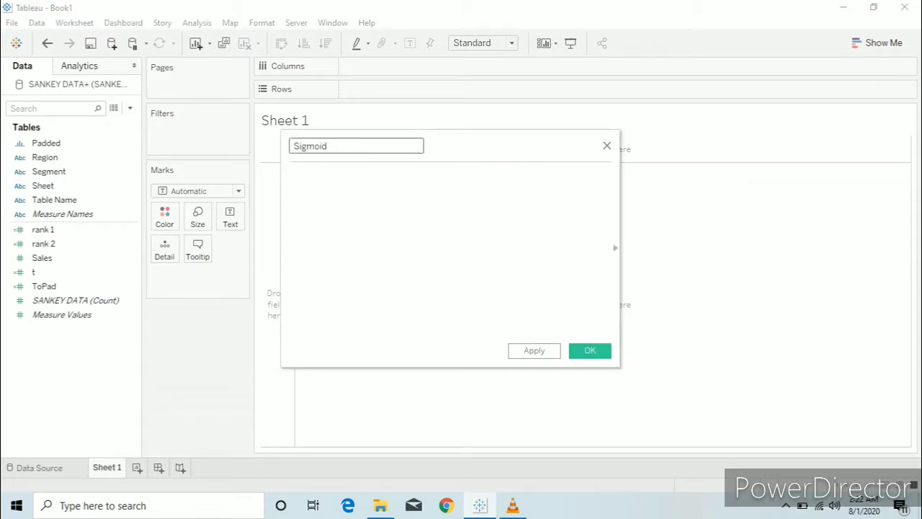
click(291, 176)
text(1/)
text( (1)
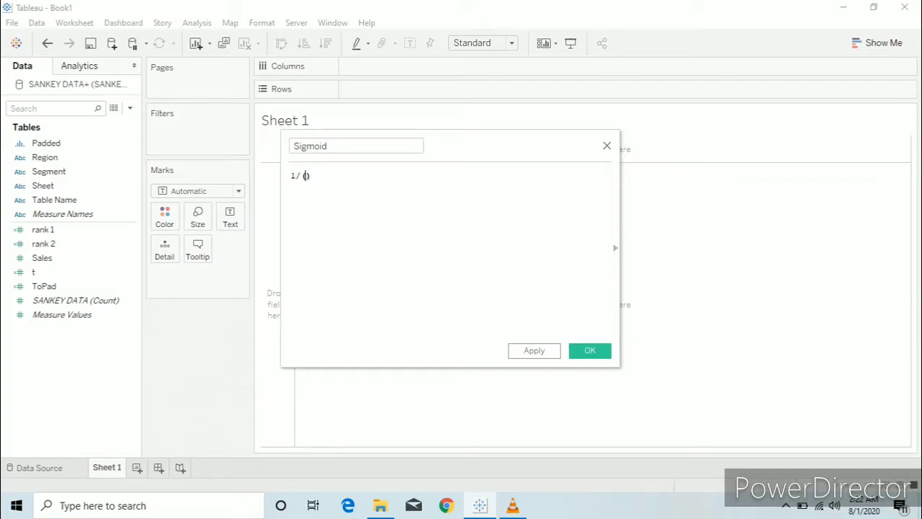
Step: Complete the Sigmoid formula as 1/ (1+EXP(1)^-[t]) and save the field
text(+exp)
key(Return)
text(1)
key(Right)
text(^)
text(-[t)
key(Return)
click(534, 350)
click(589, 350)
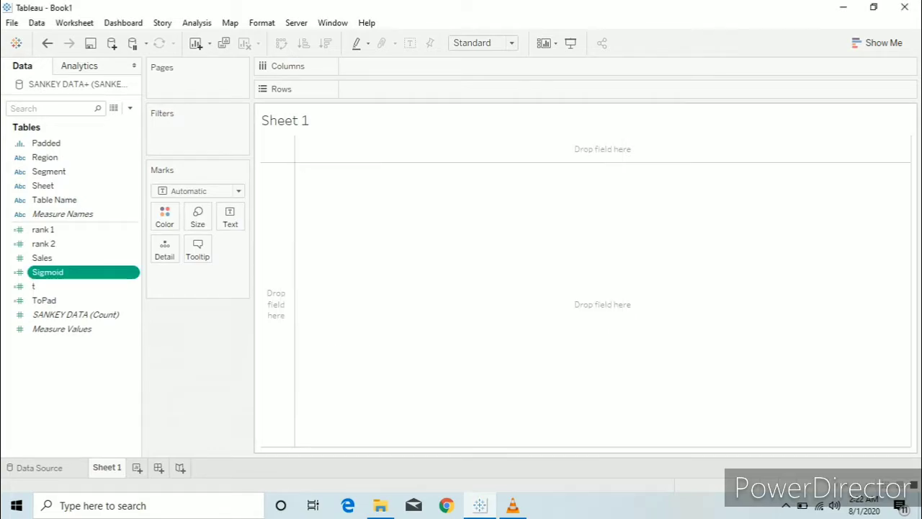
Step: Start a calculated field named Curve and insert the rank 1 field in its formula
click(130, 108)
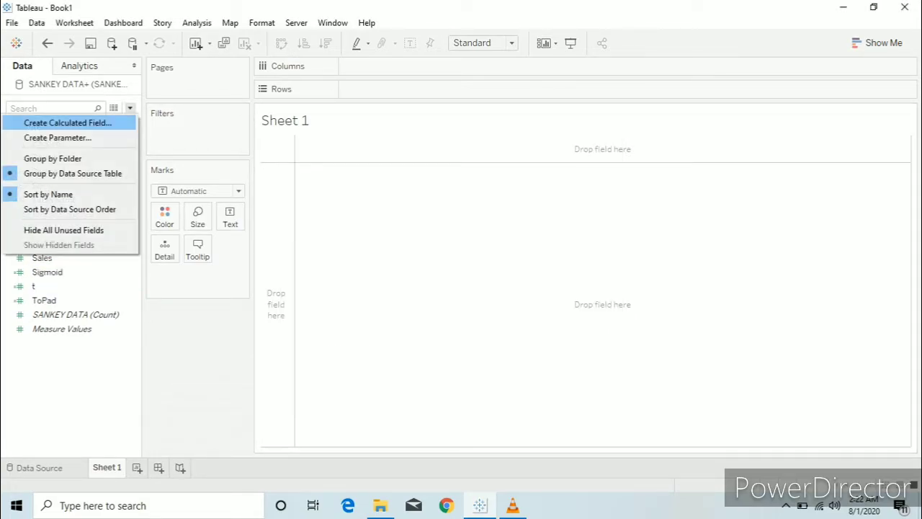
click(68, 121)
text(Curve)
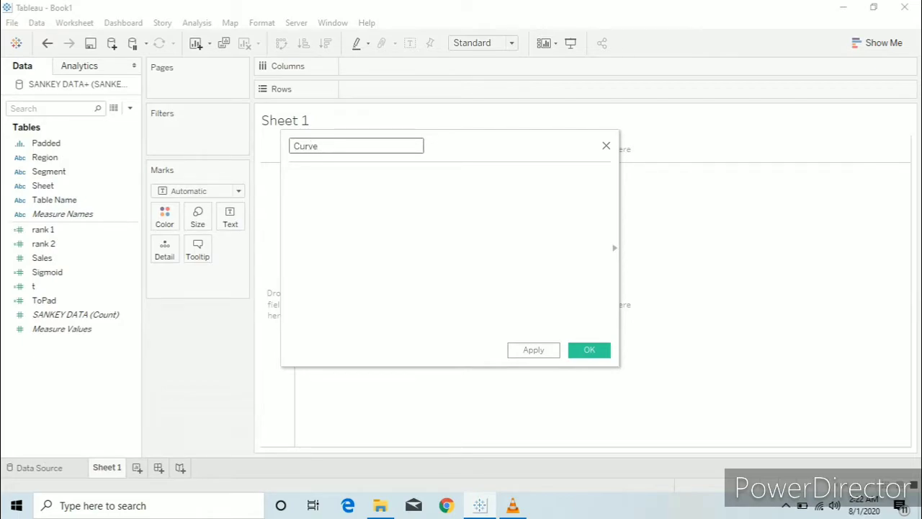
click(291, 176)
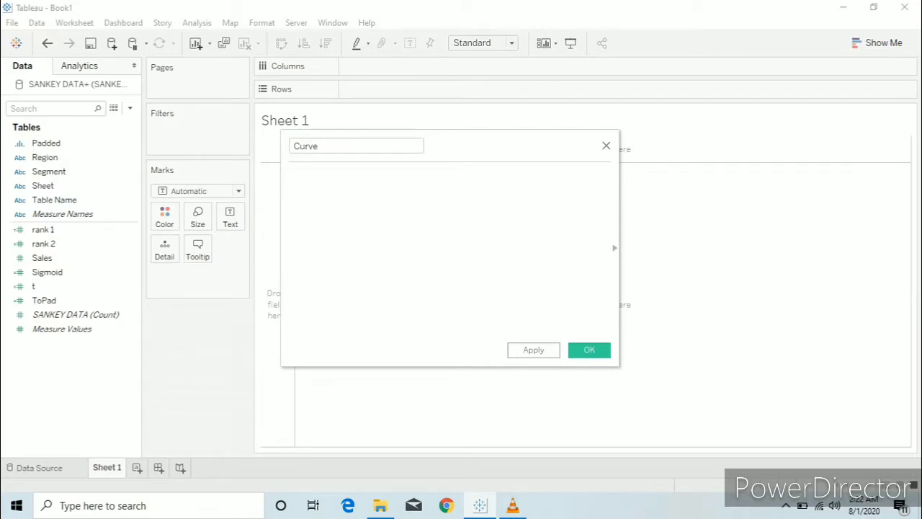
text(ra)
key(Down)
key(Down)
key(Return)
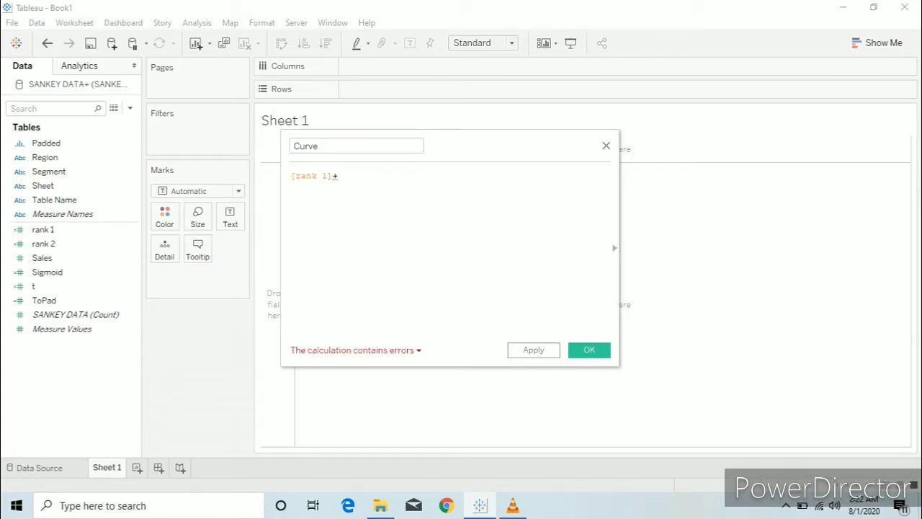
Step: Extend the Curve formula to [rank 1]+([rank 2]-[rank 1])
text(+())
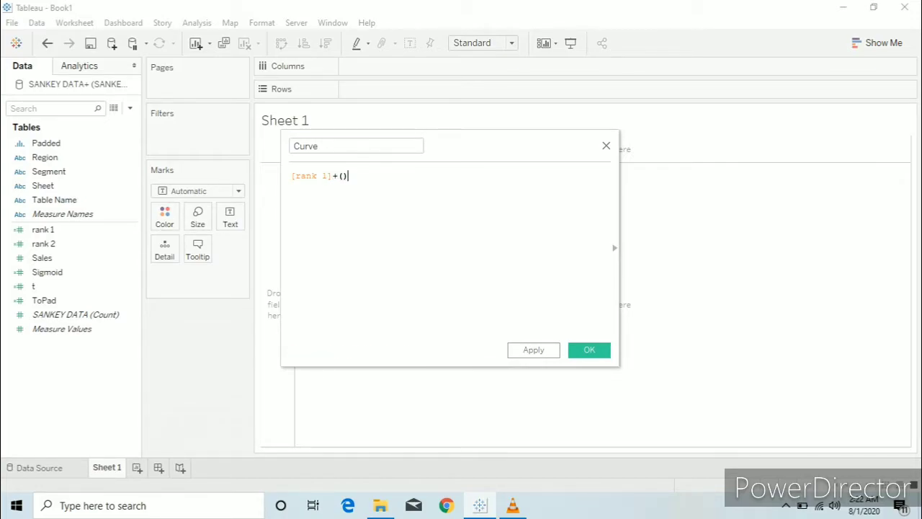
text(ran)
key(Down)
key(Down)
key(Return)
text(-[ran)
key(Down)
key(Return)
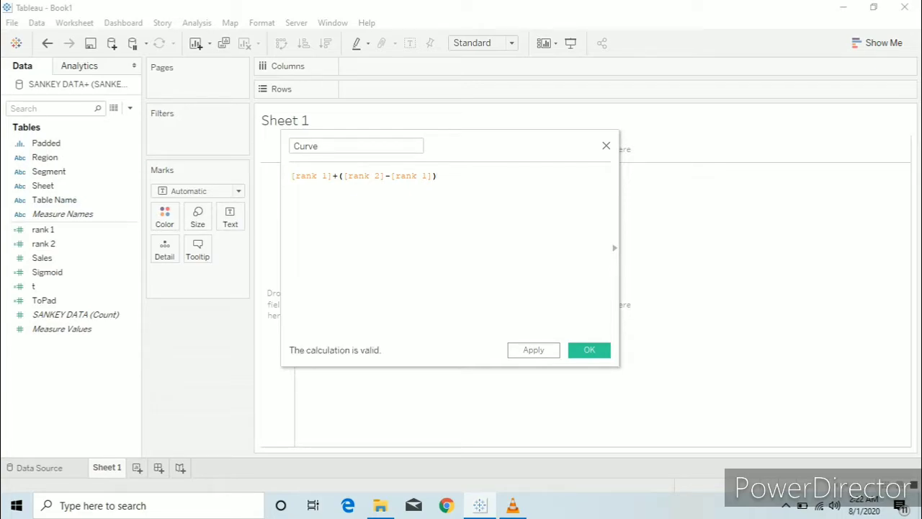
Step: Multiply the bracketed rank difference in the Curve formula by [Sigmoid] and save the field
text(*sigm)
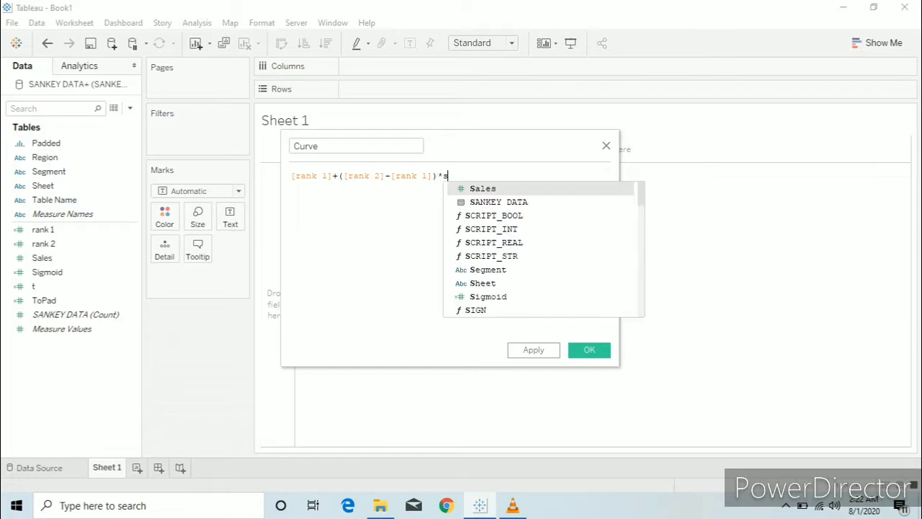
key(Return)
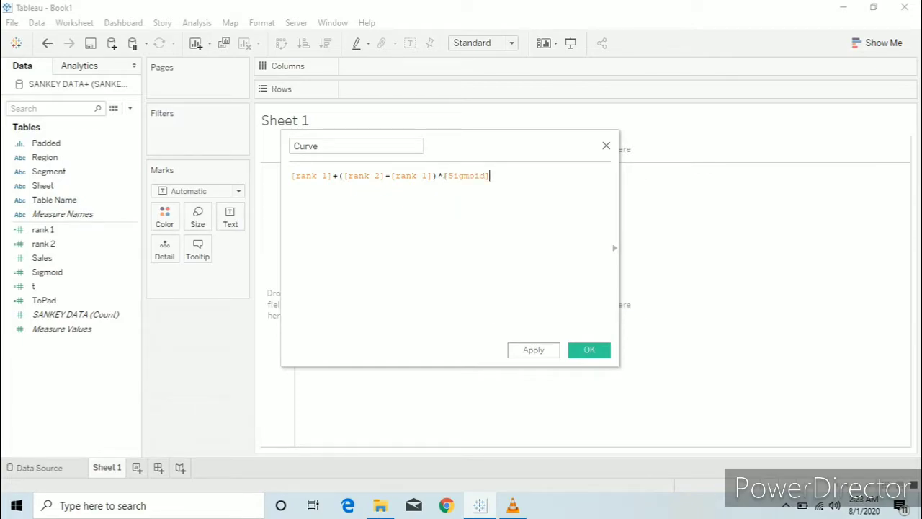
click(533, 350)
click(589, 350)
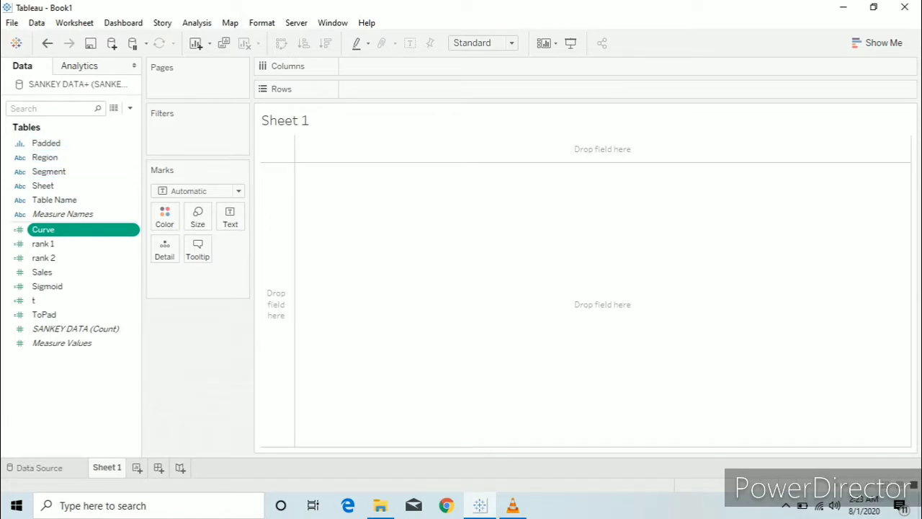
Step: Add the Padded, Region and Segment fields as detail on the marks of Sheet 1
drag(46, 142, 164, 248)
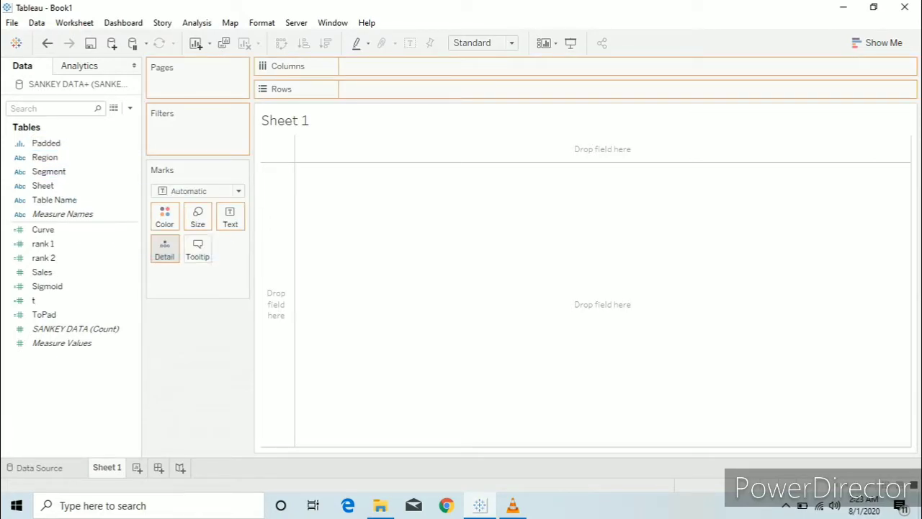
drag(45, 157, 164, 249)
drag(48, 171, 164, 249)
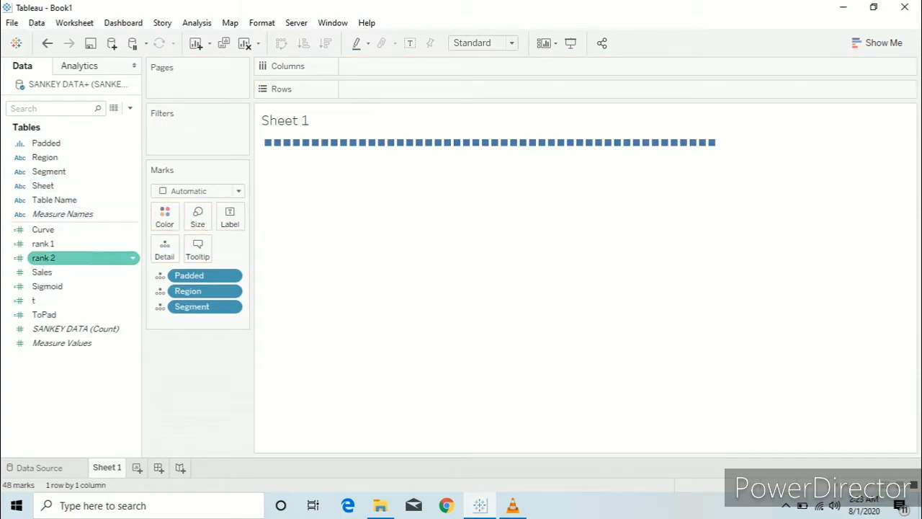
Step: Place t on the columns and compute it using Padded
drag(33, 299, 347, 67)
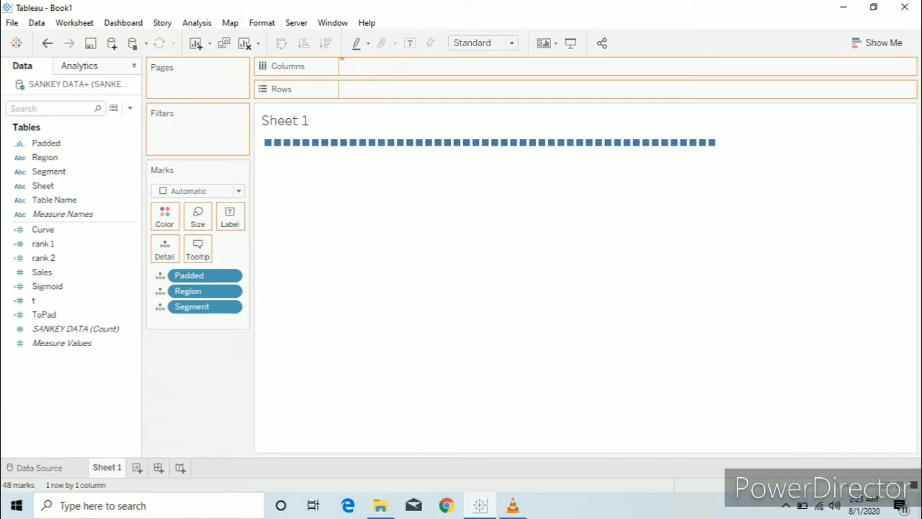
click(428, 66)
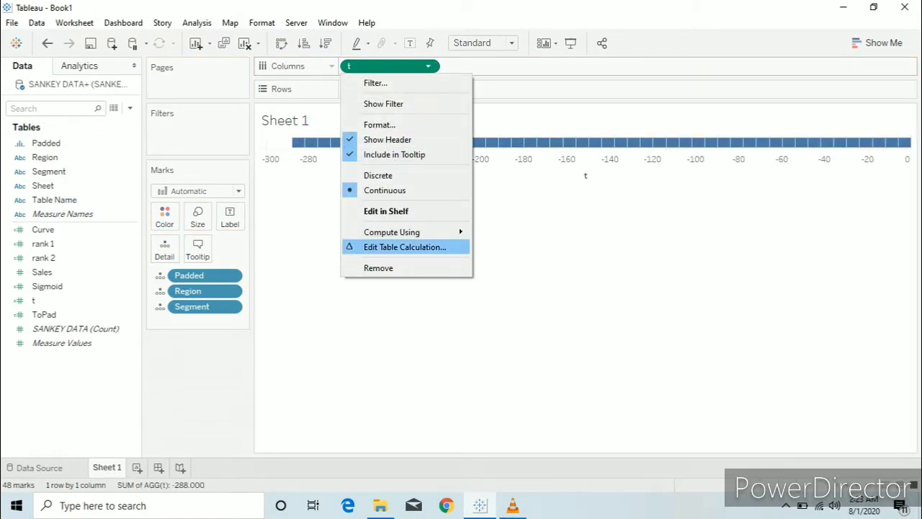
mouse_move(403, 232)
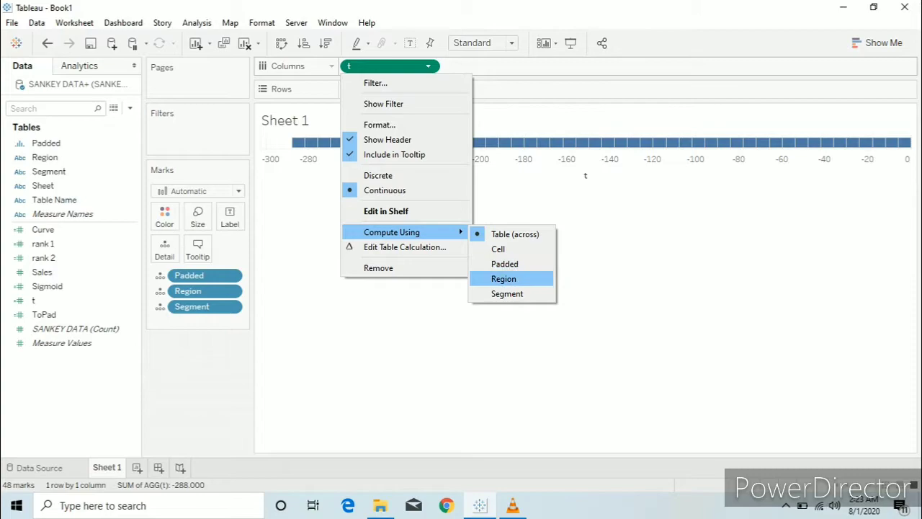
click(503, 279)
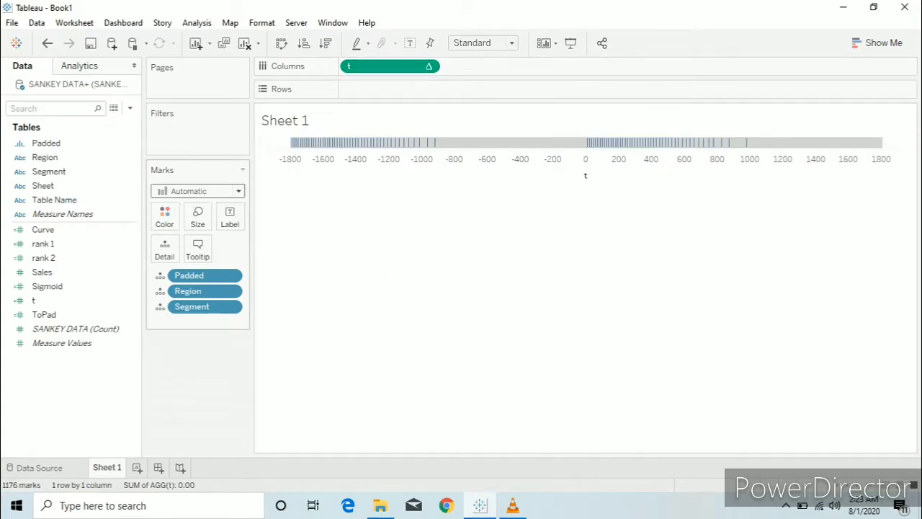
Step: Set the mark type to Circle and place Curve on the rows
click(198, 191)
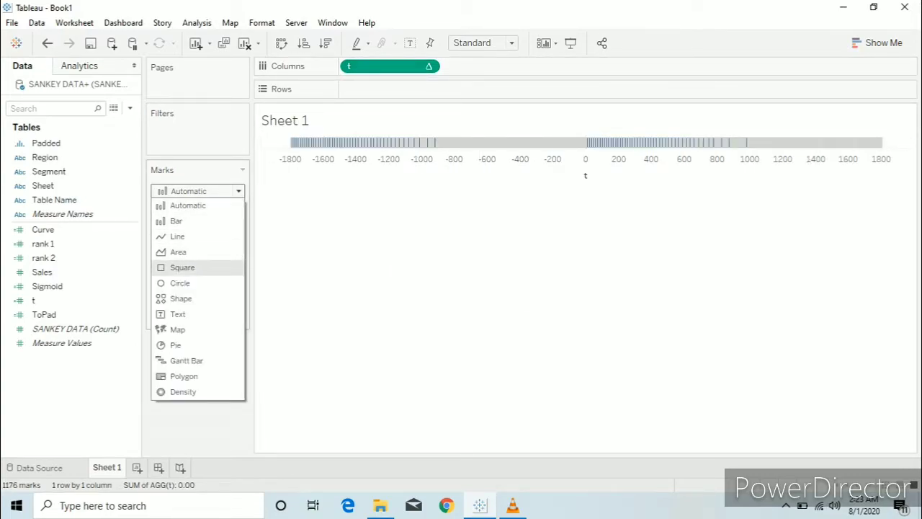
click(180, 283)
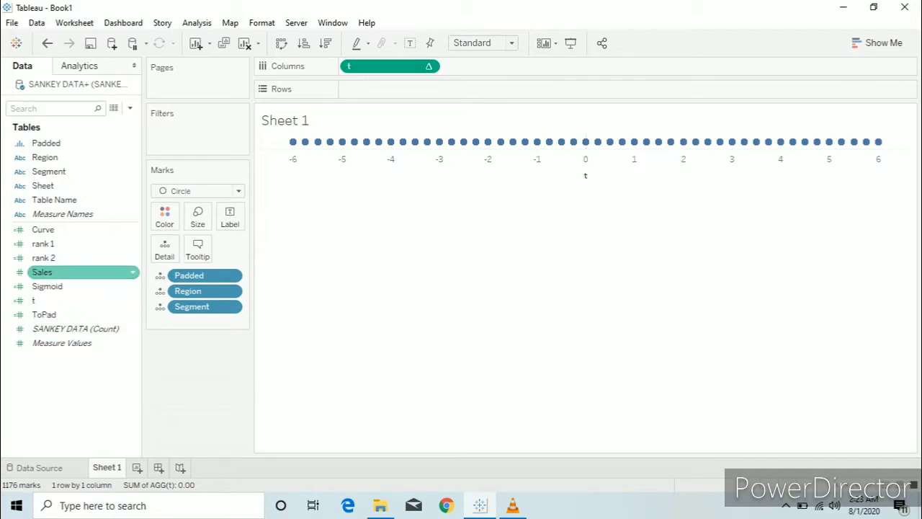
drag(43, 229, 356, 88)
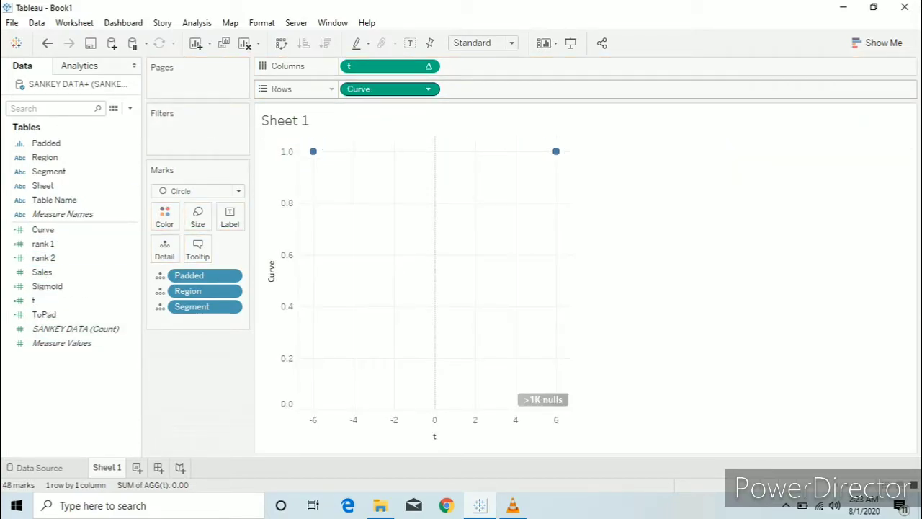
Step: Compute Curve's nested rank 1 calculation using the specific dimensions Region, Segment and Padded, in that order with all three included
click(428, 89)
click(404, 270)
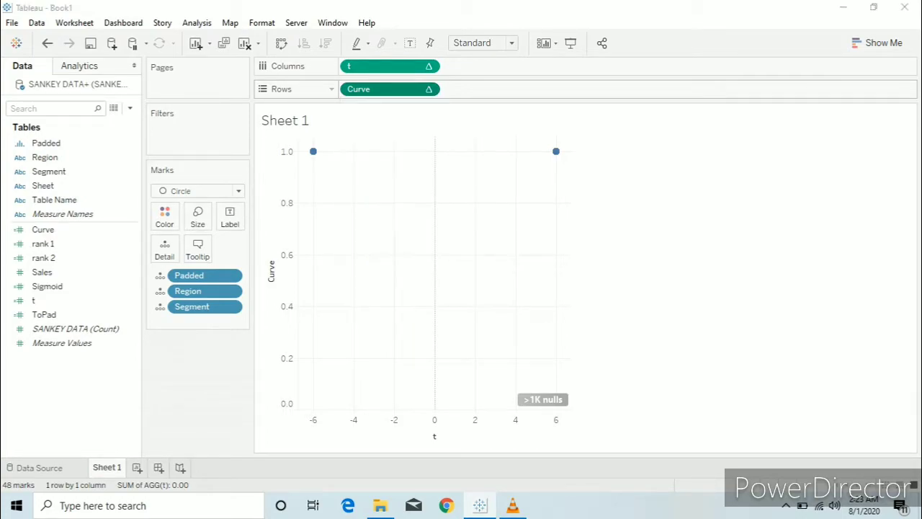
click(423, 247)
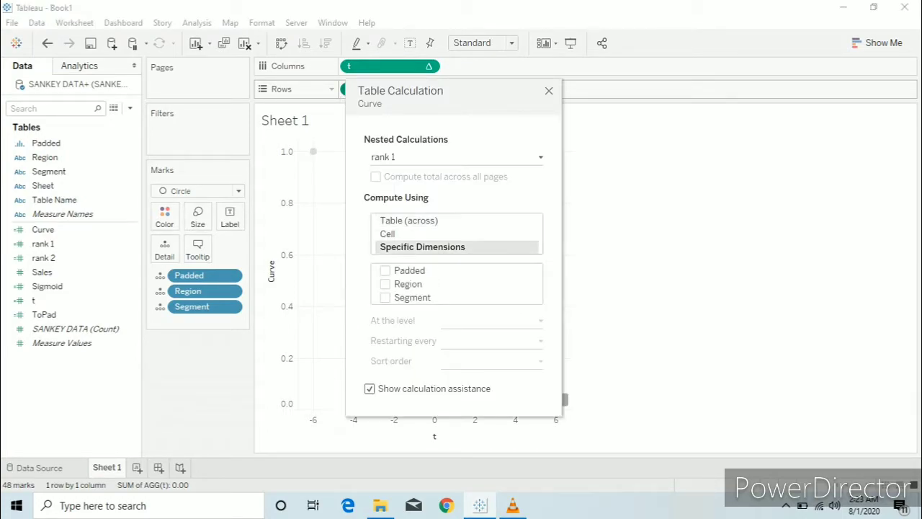
drag(531, 284, 530, 270)
drag(530, 296, 531, 283)
click(384, 270)
click(384, 284)
click(385, 297)
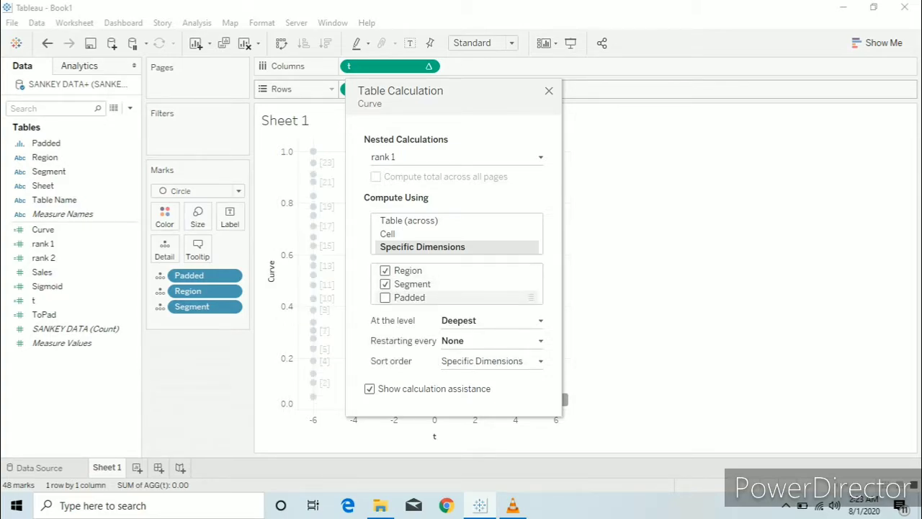
Step: Compute Curve's nested rank 2 calculation using the specific dimensions Segment, Region and Padded, in that order, and check the nested t settings
click(504, 156)
click(385, 183)
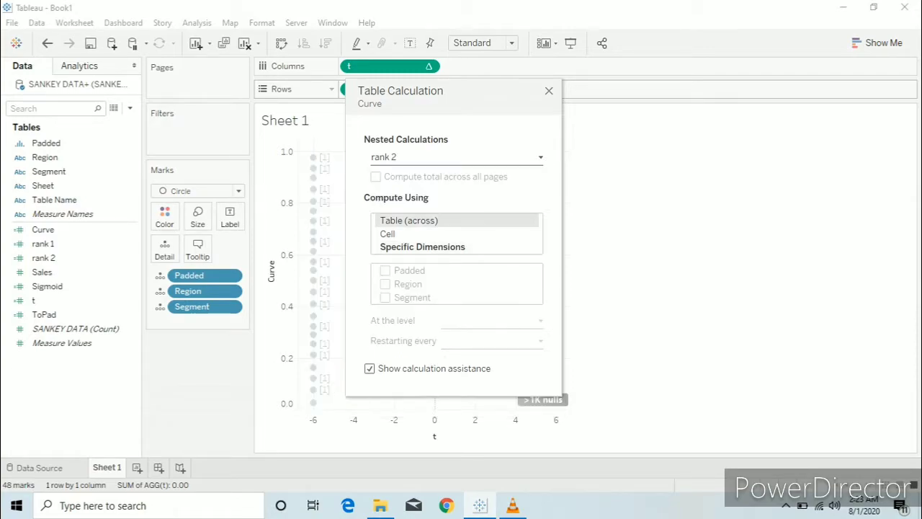
click(422, 247)
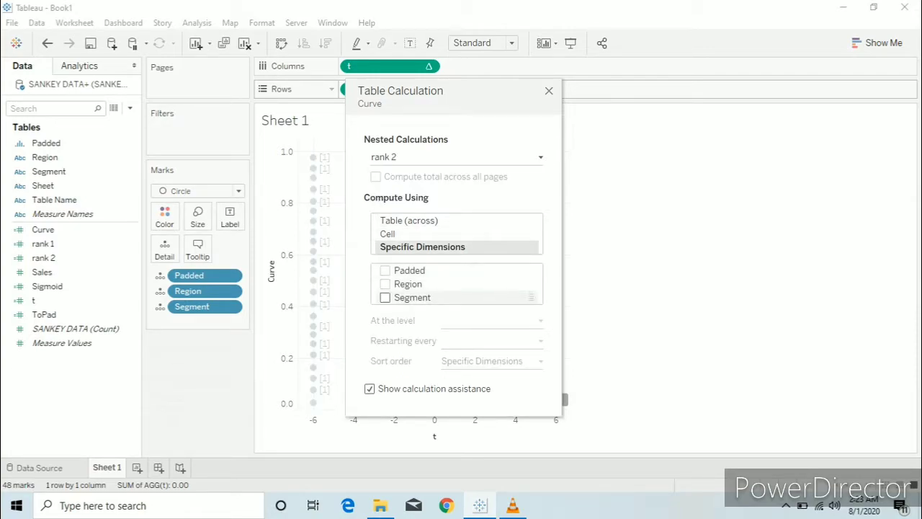
drag(413, 297, 413, 275)
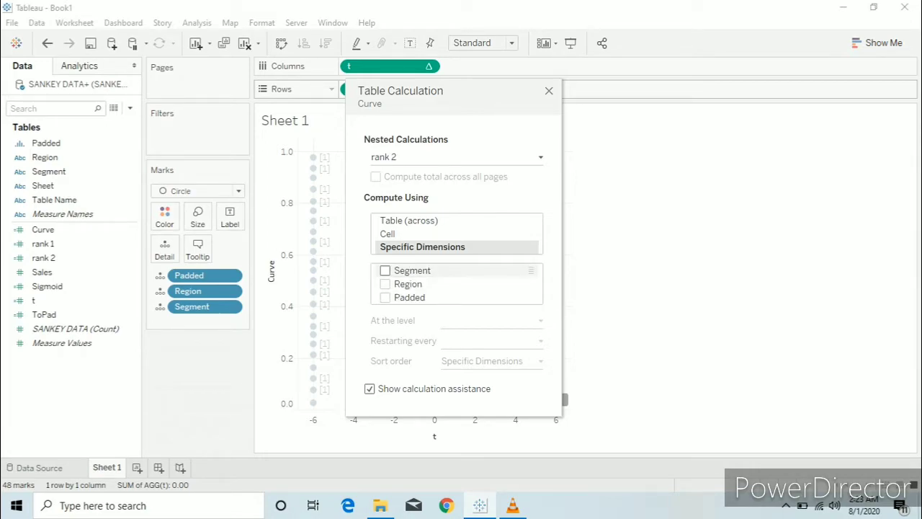
click(385, 270)
click(385, 284)
click(385, 297)
click(457, 157)
click(457, 195)
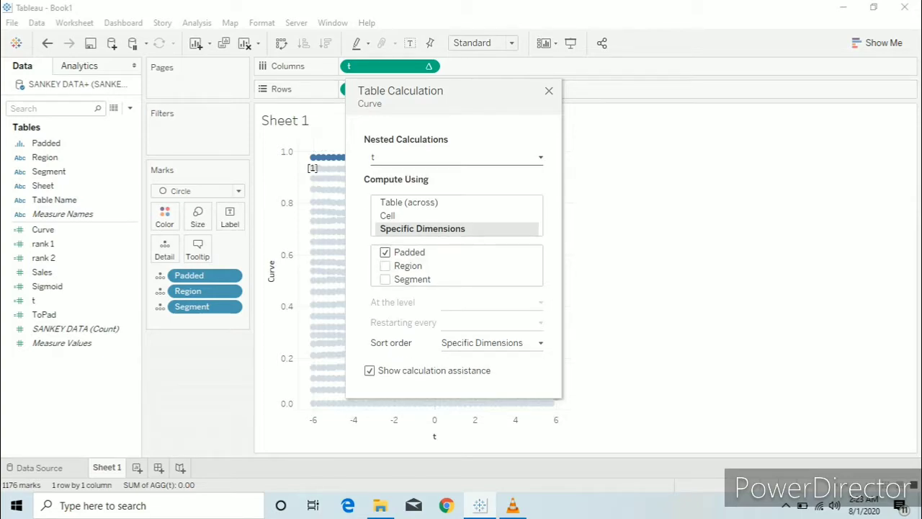
click(548, 90)
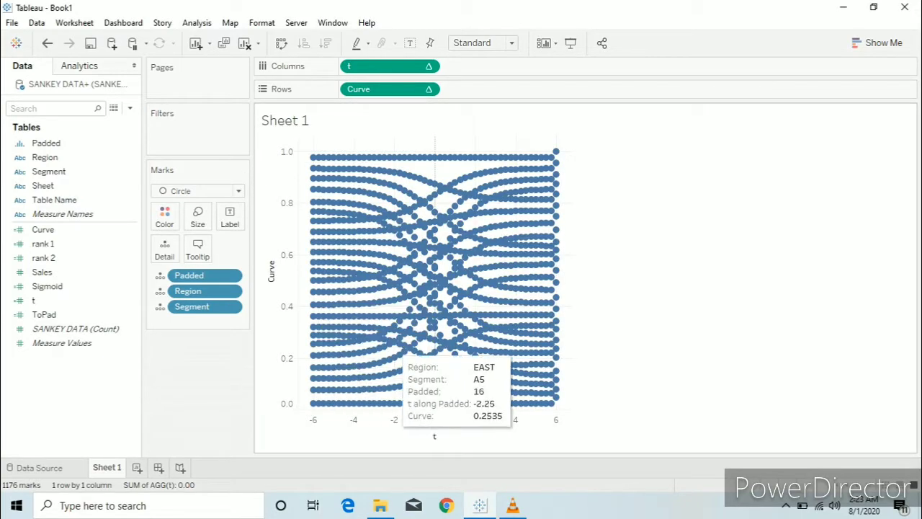
Step: Change the mark type of the chart to Line
click(231, 190)
click(230, 237)
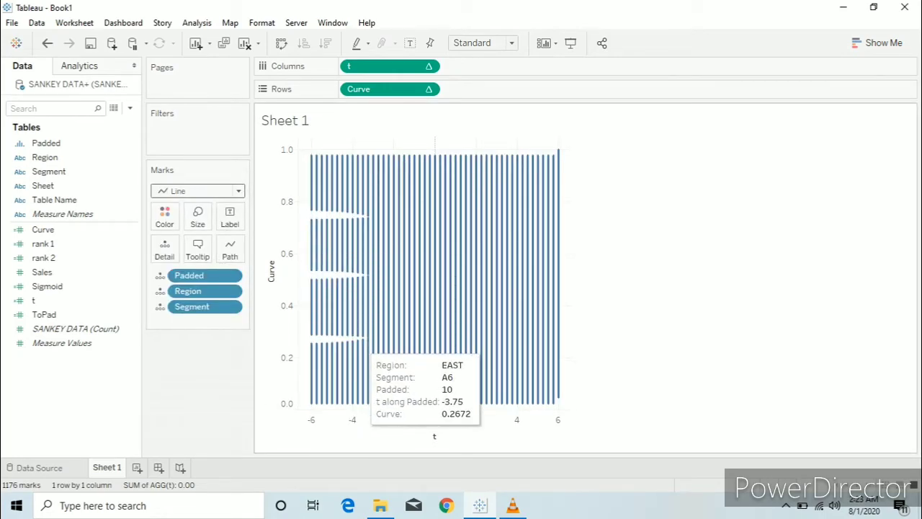
Step: Add a second copy of Padded to the marks as the path that orders the line points
drag(206, 275, 230, 245)
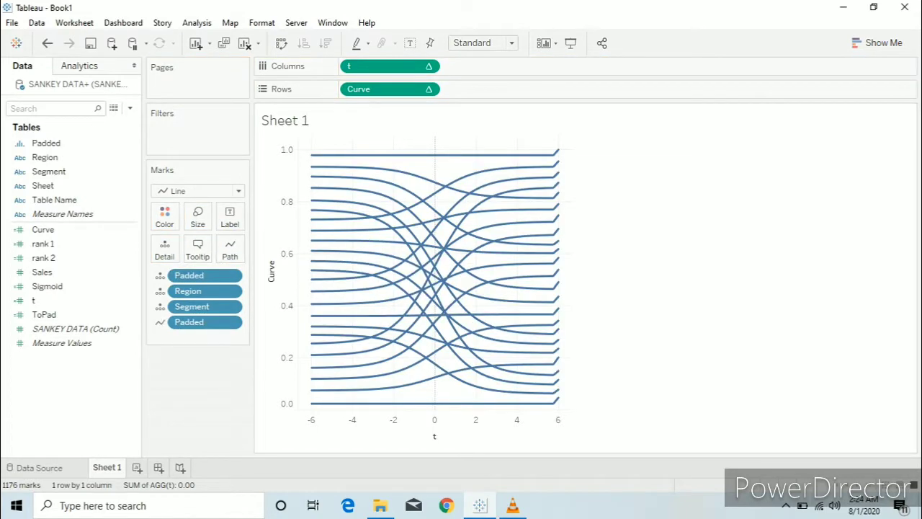
Step: Create a calculated field named Value sizing with the formula WINDOW_AVG(SUM([Sales]))
click(130, 108)
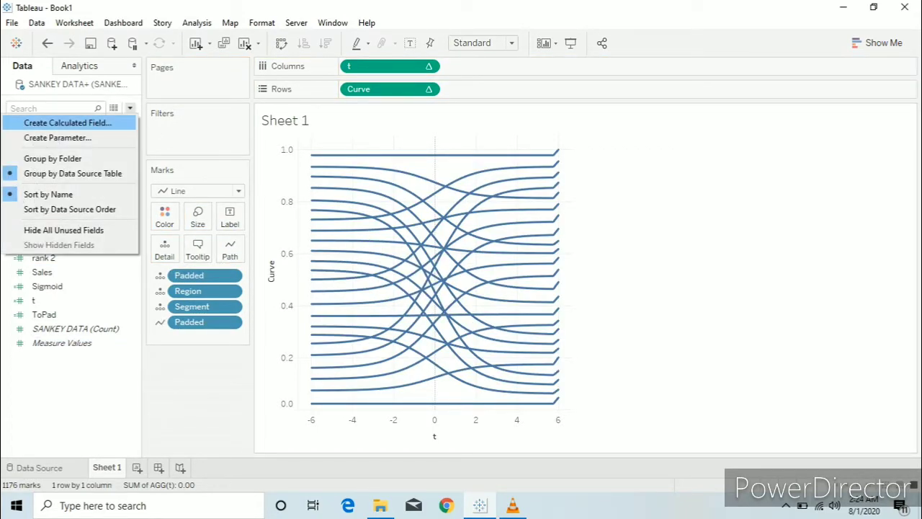
click(67, 122)
text(Value sizi)
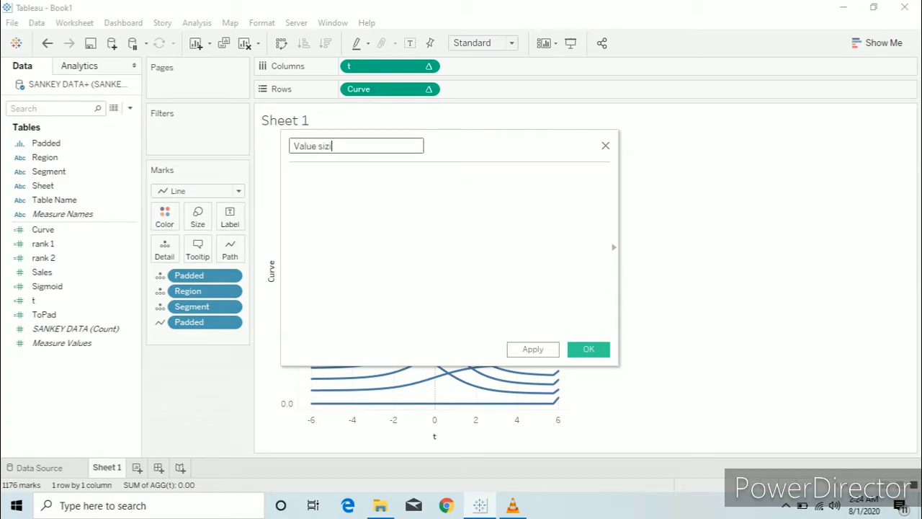
click(291, 175)
text(window)
key(Return)
text(sum)
key(Return)
text(sa)
key(Return)
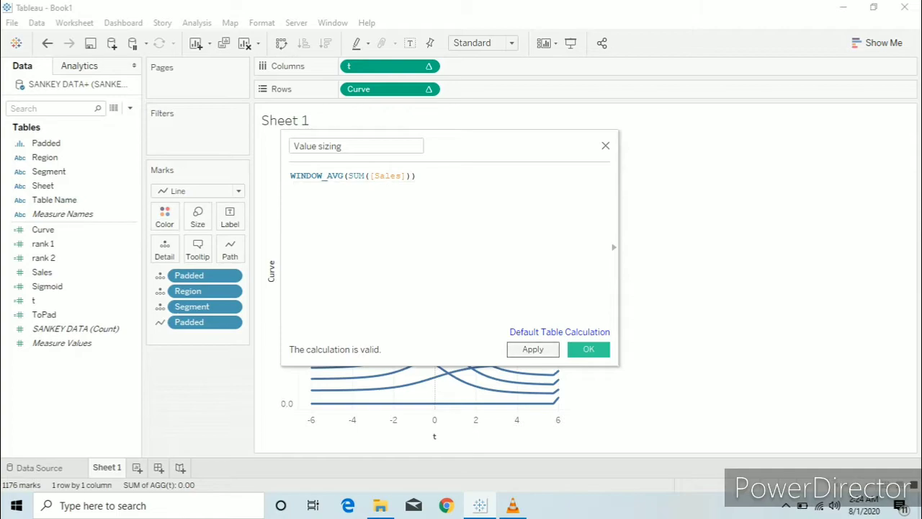
click(533, 348)
click(588, 349)
Step: Size the lines by Value sizing and compute it using Padded
drag(54, 328, 197, 216)
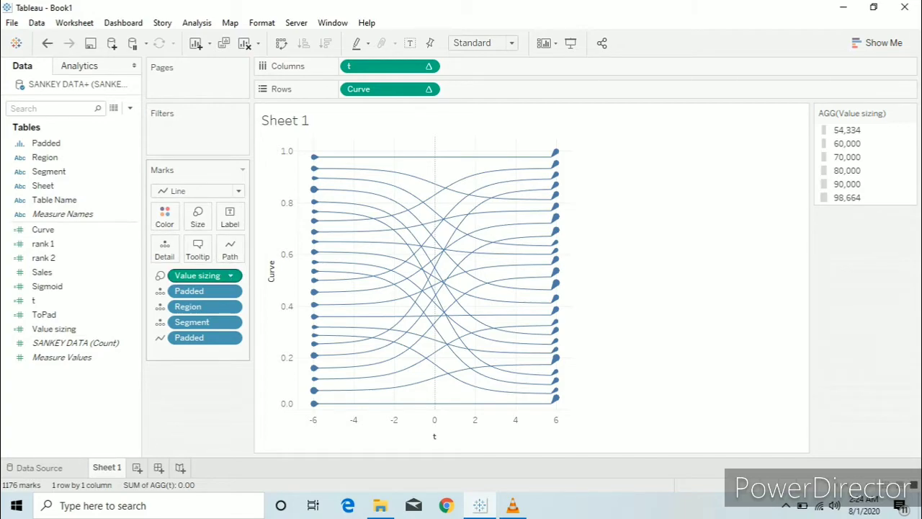
click(230, 275)
mouse_move(219, 426)
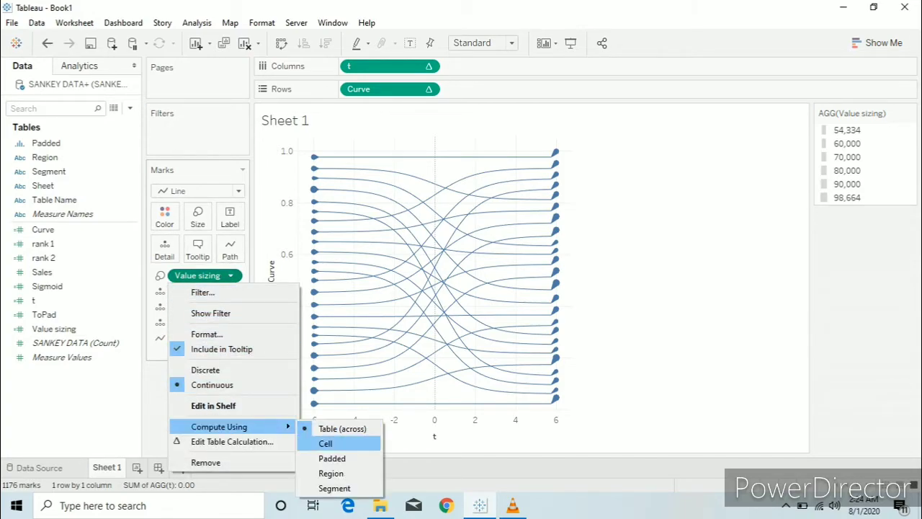
click(332, 458)
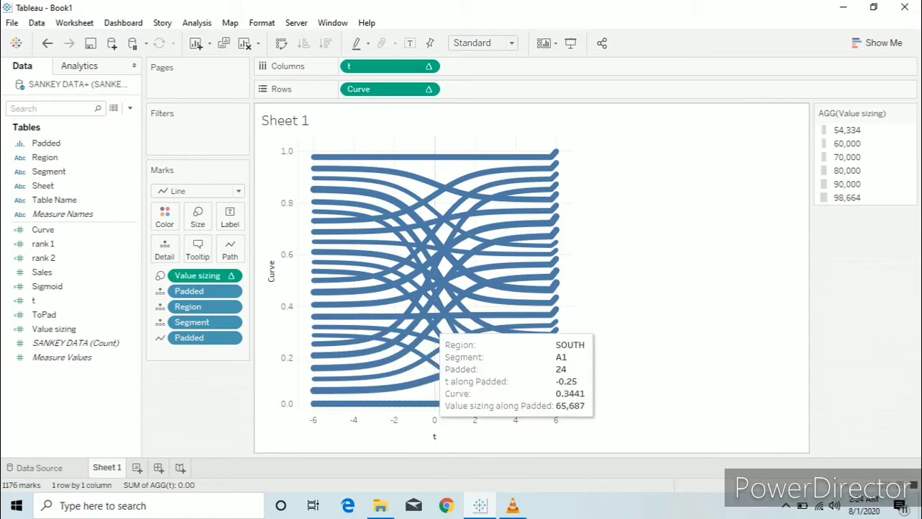
Step: Color the lines by both Region and Segment
click(160, 306)
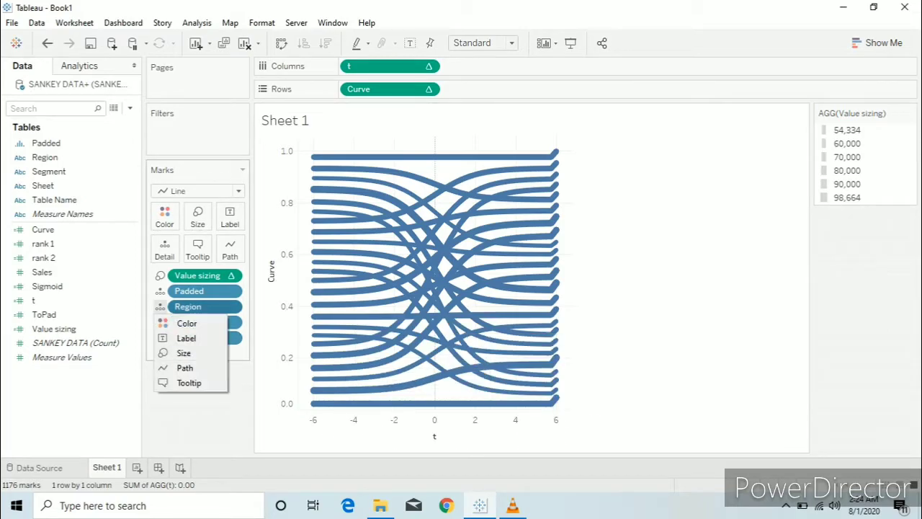
click(169, 323)
click(160, 322)
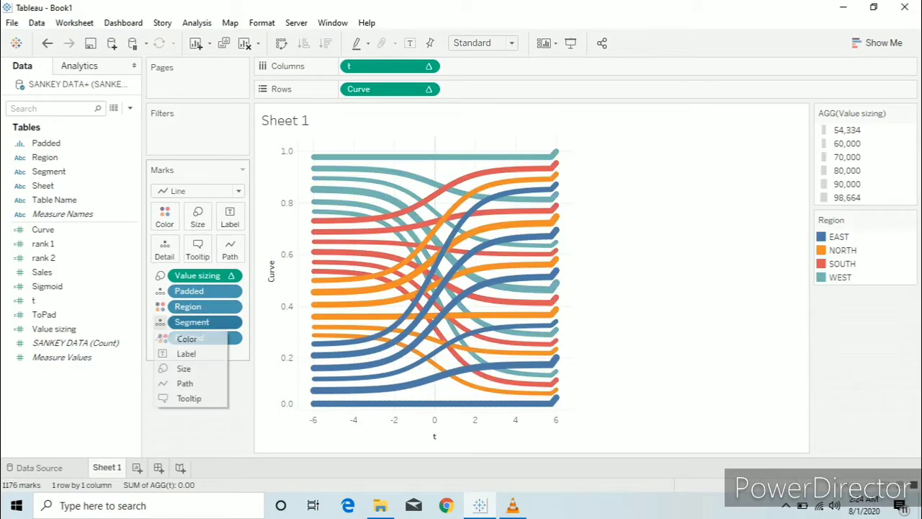
click(187, 338)
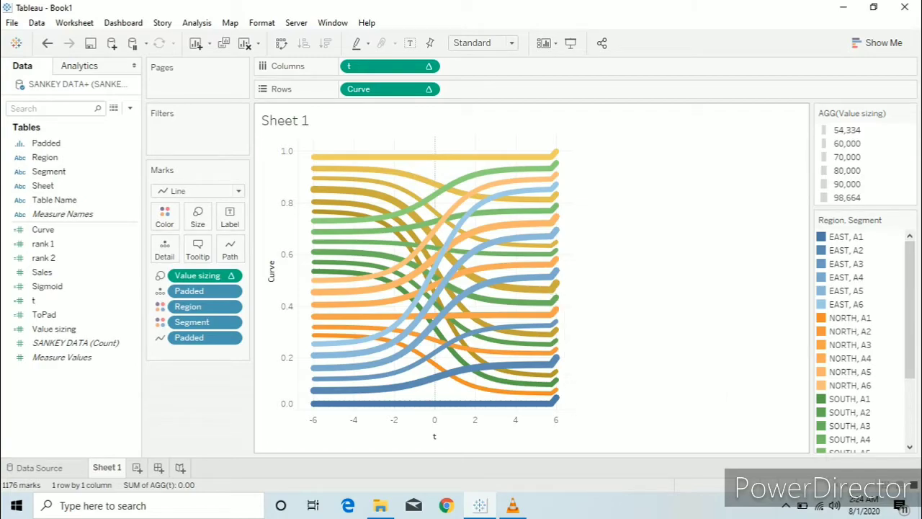
Step: Fix the t axis range with a start of -5 and an end of 5
right_click(416, 425)
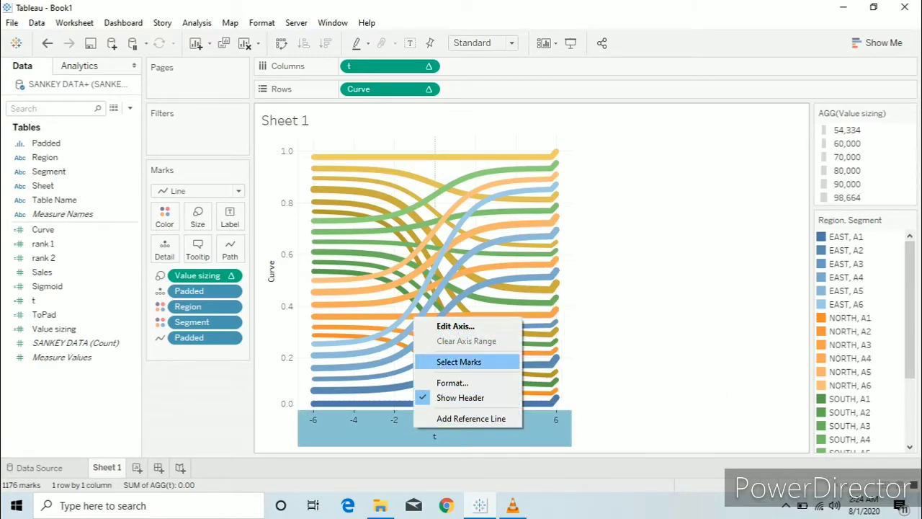
click(456, 326)
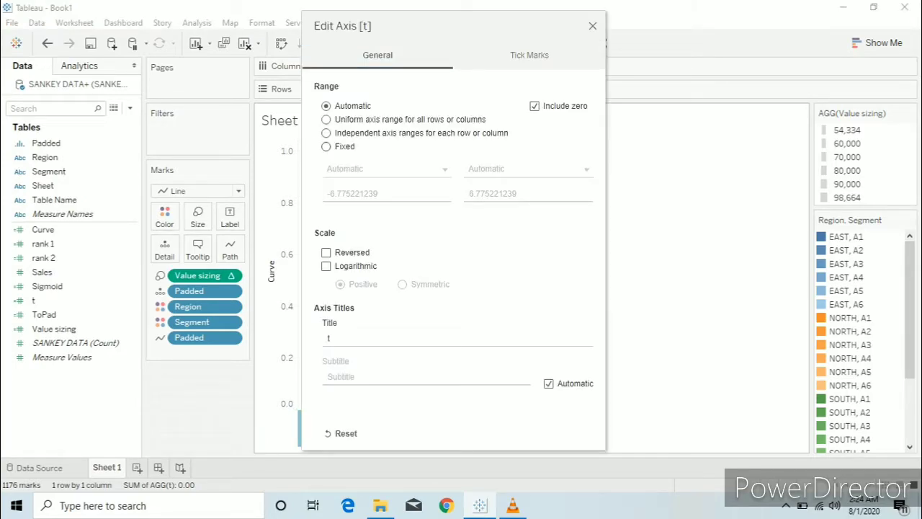
click(326, 146)
click(387, 193)
text(-5)
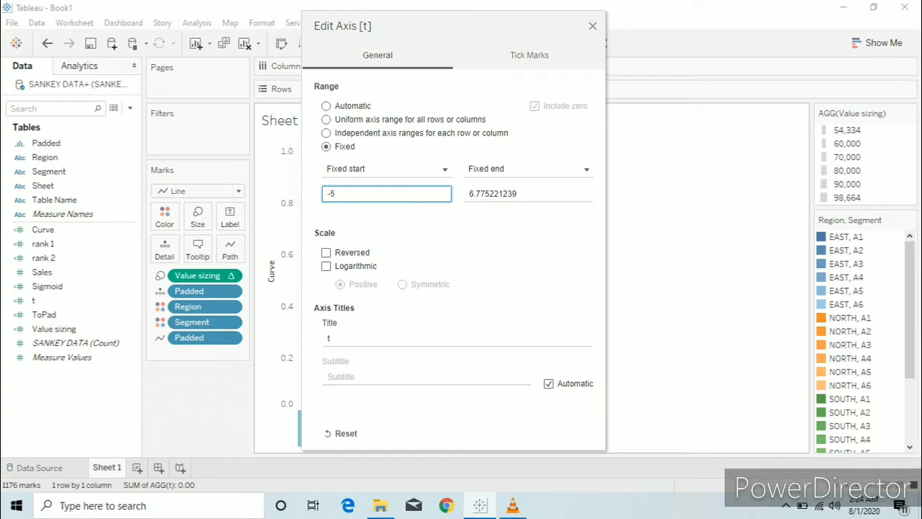
key(Tab)
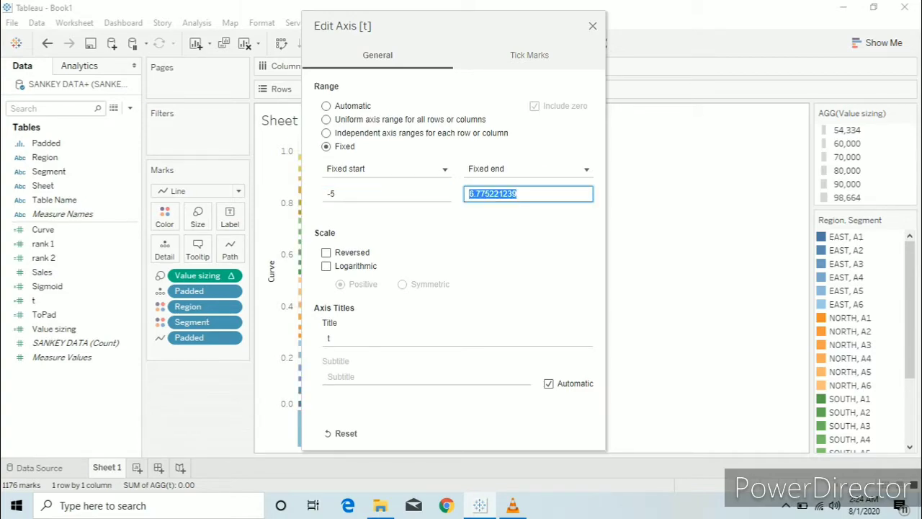
text(5)
key(Return)
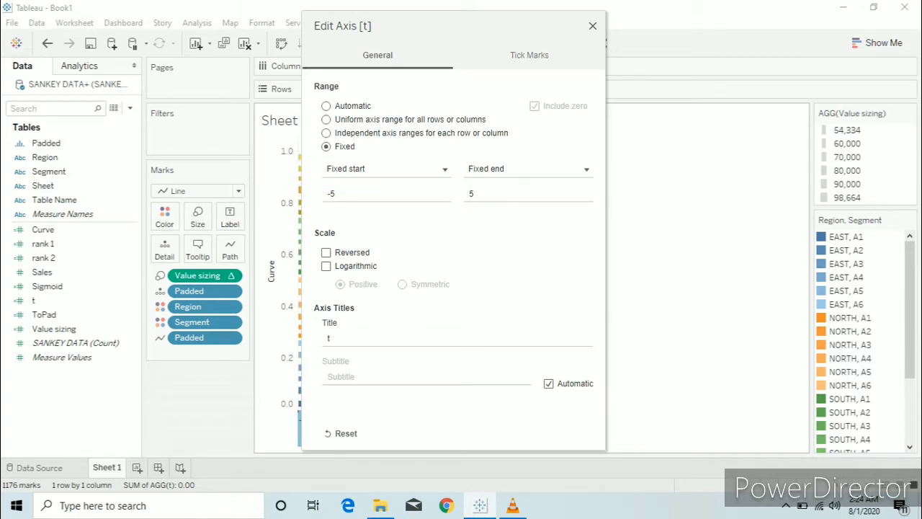
Step: Hide the headers of the Curve axis and the t axis
right_click(345, 436)
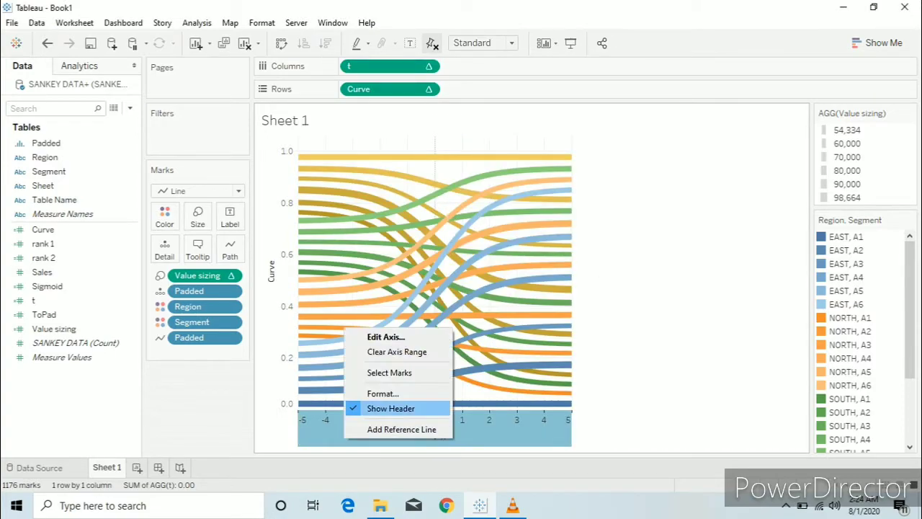
double_click(388, 406)
click(279, 338)
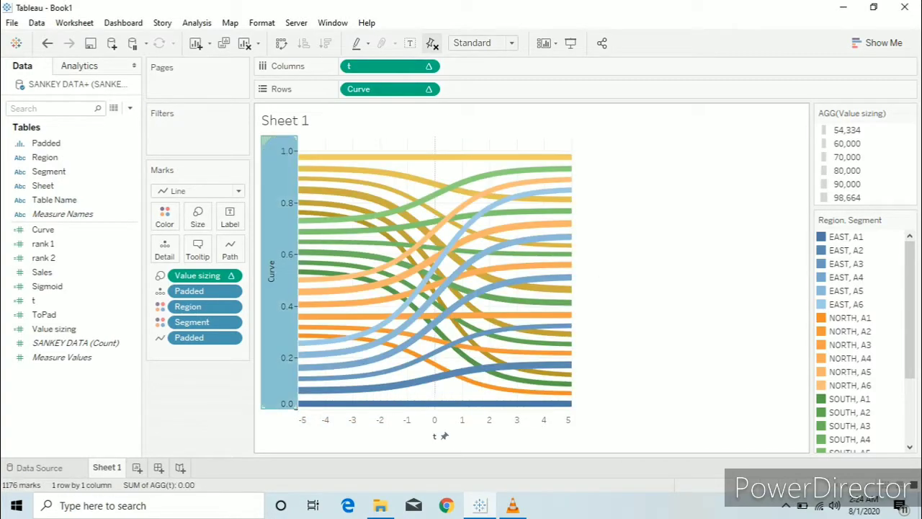
right_click(292, 356)
click(331, 435)
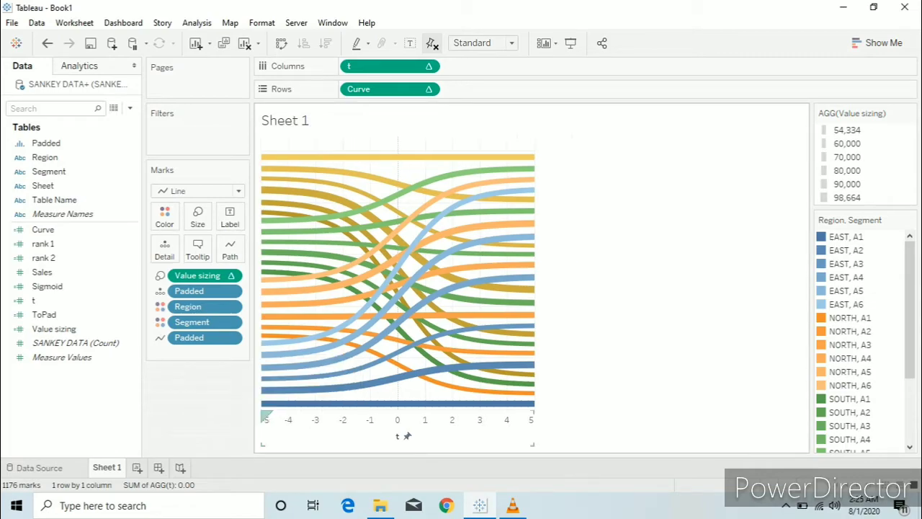
right_click(392, 419)
click(430, 411)
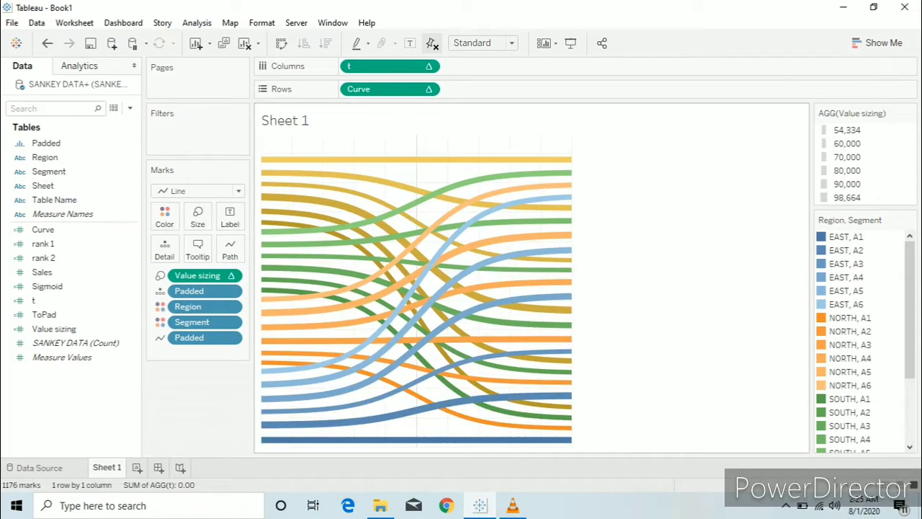
Step: Open the chart's formatting and set the default worksheet shading to None
right_click(357, 142)
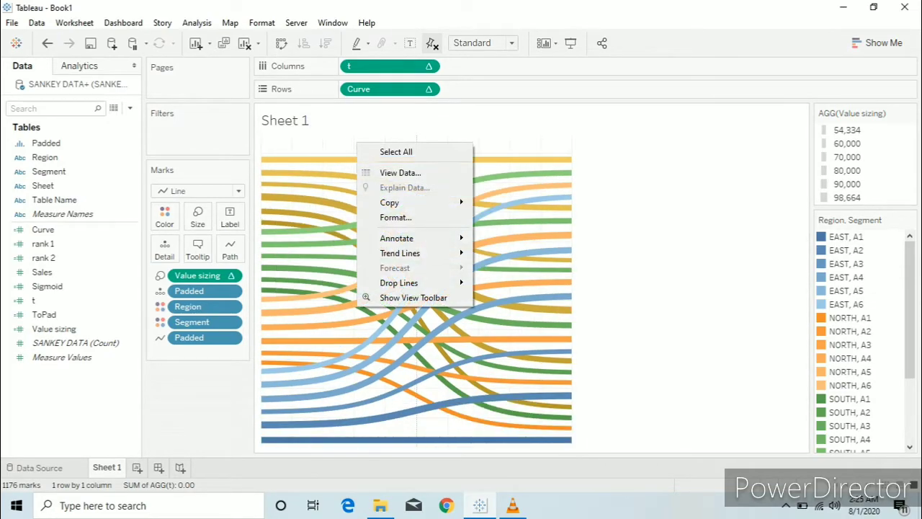
click(395, 217)
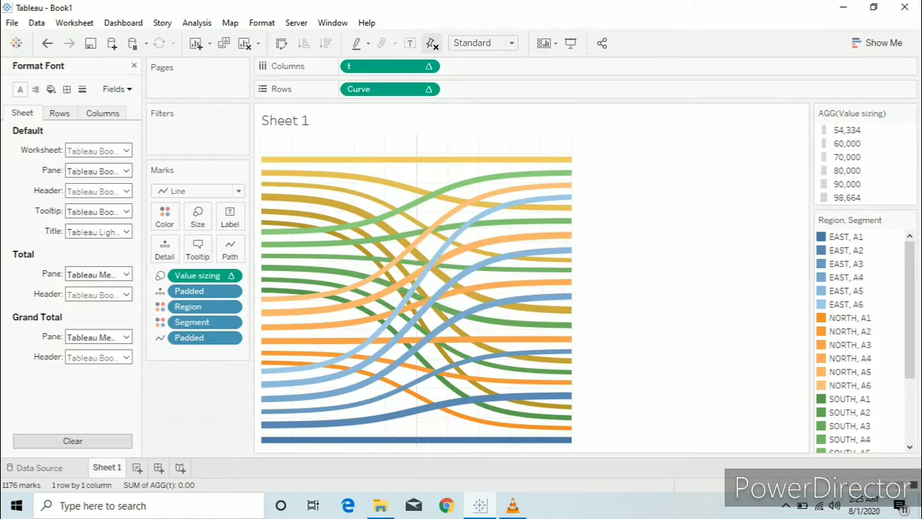
click(50, 89)
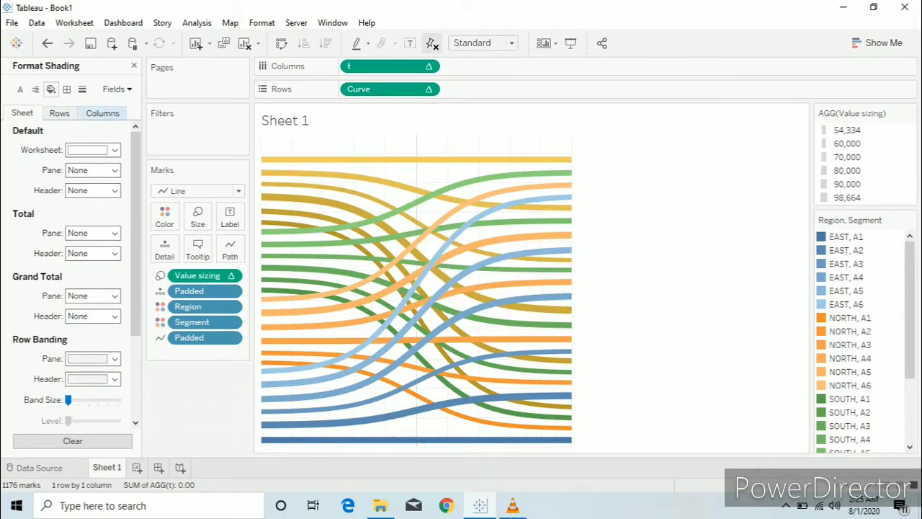
click(93, 149)
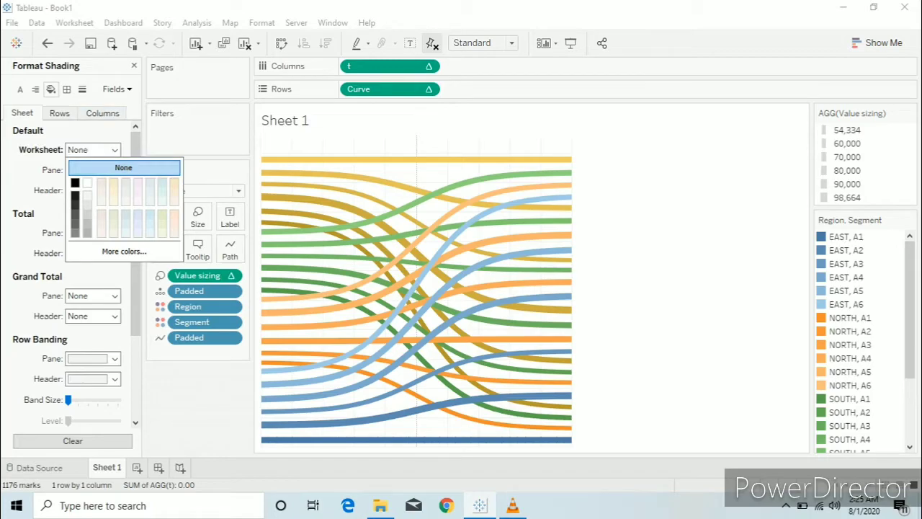
Step: Set the sheet's grid lines, zero lines and axis rulers to None
click(66, 89)
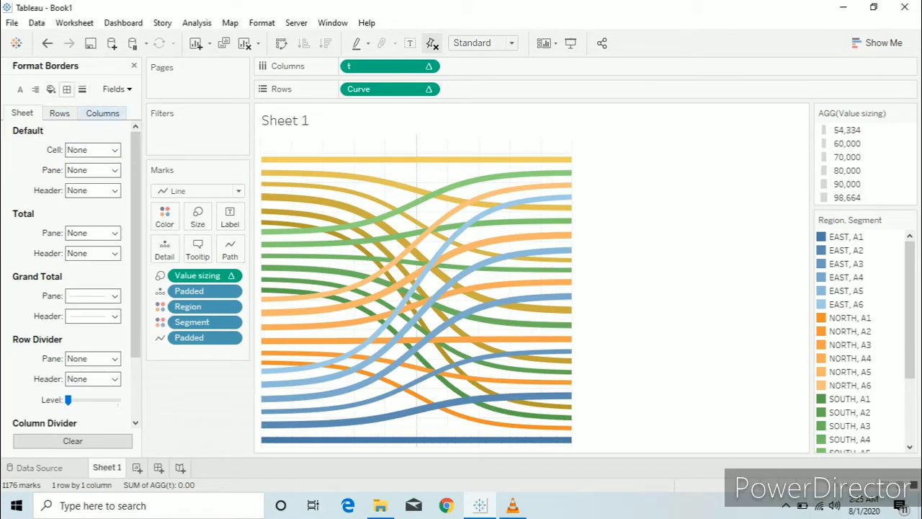
click(83, 88)
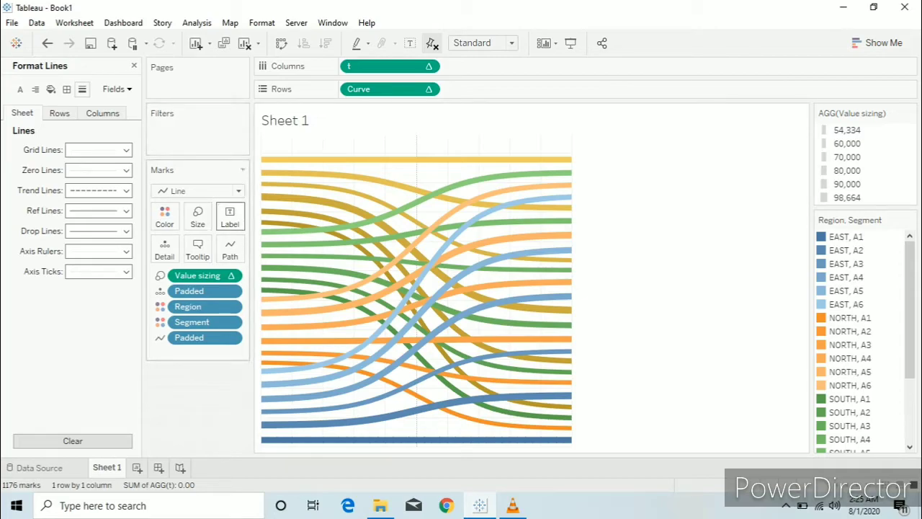
click(99, 149)
click(117, 167)
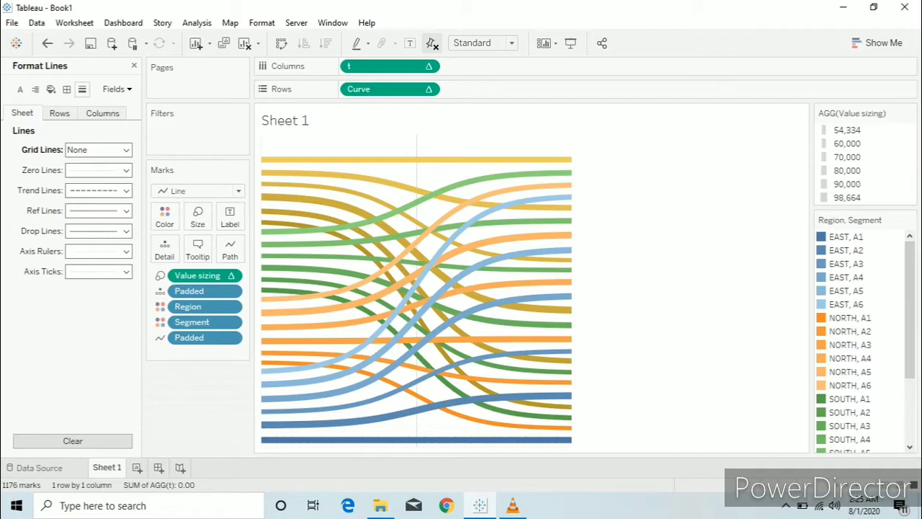
click(99, 170)
click(118, 188)
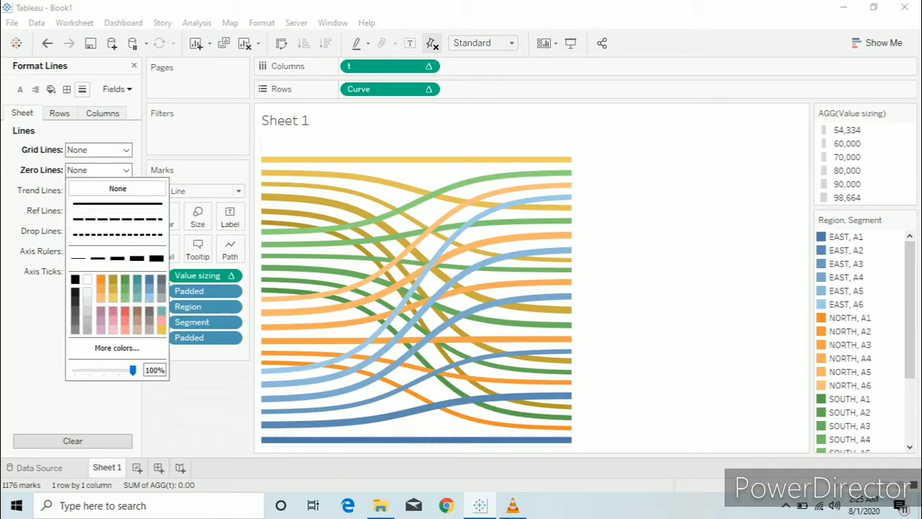
click(98, 251)
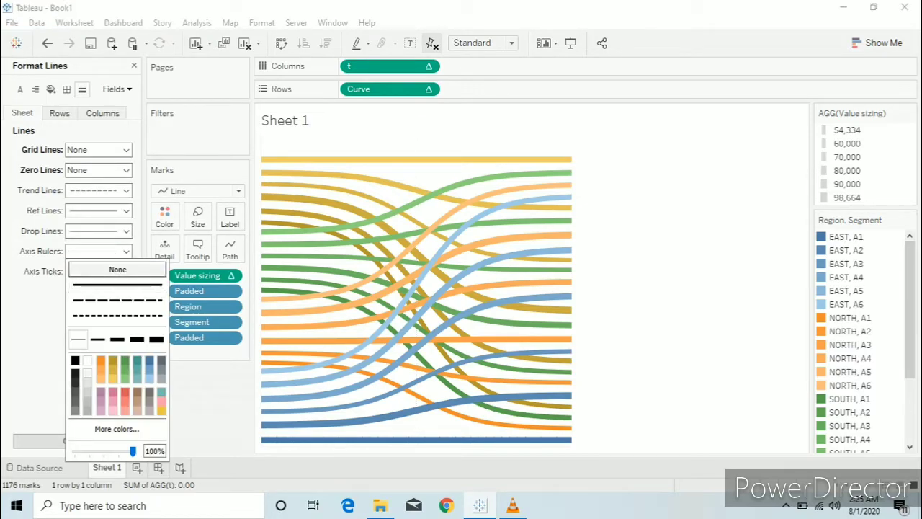
click(117, 269)
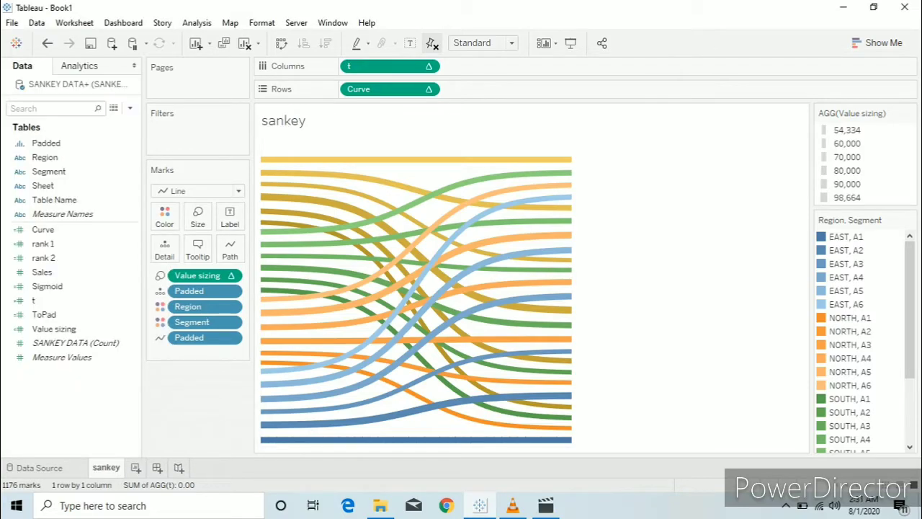
Step: Change Segment from color to detail so that only Region colors the lines
click(160, 337)
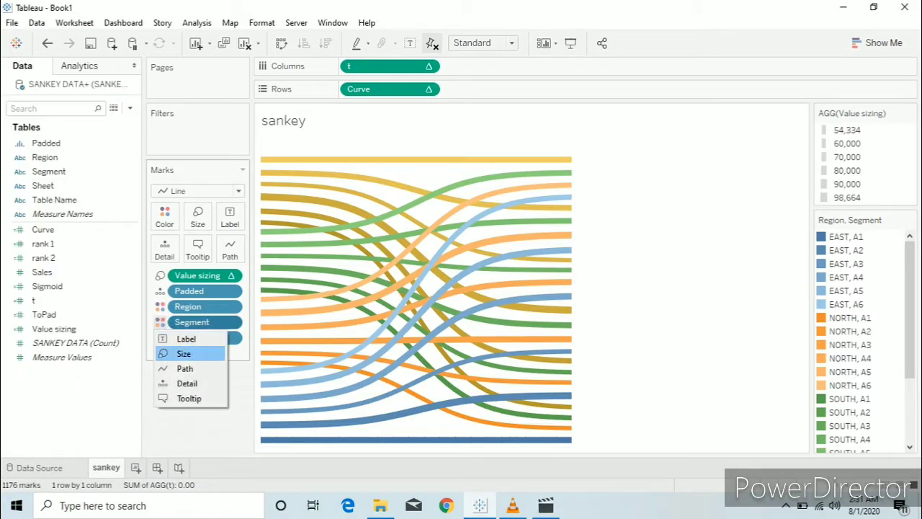
click(185, 384)
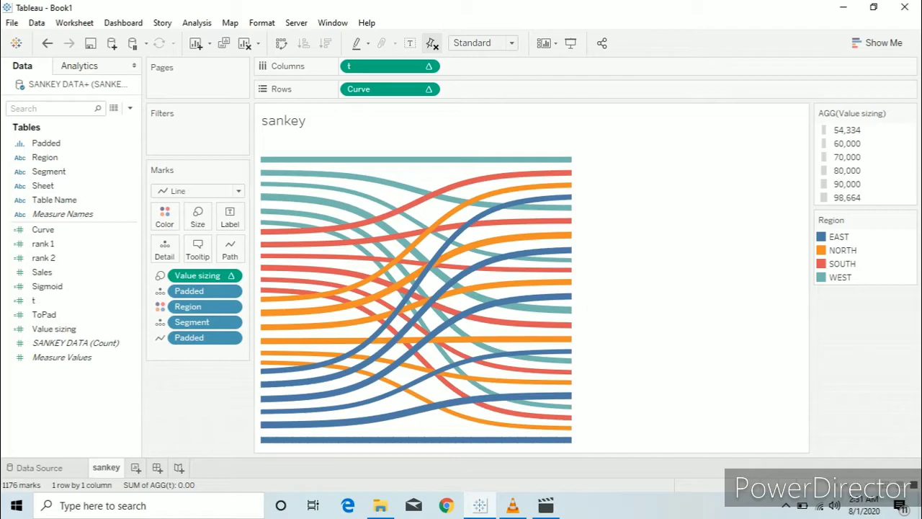
Step: Add a new worksheet, place Sales on the rows and apply the Percent of Total quick table calculation
click(135, 467)
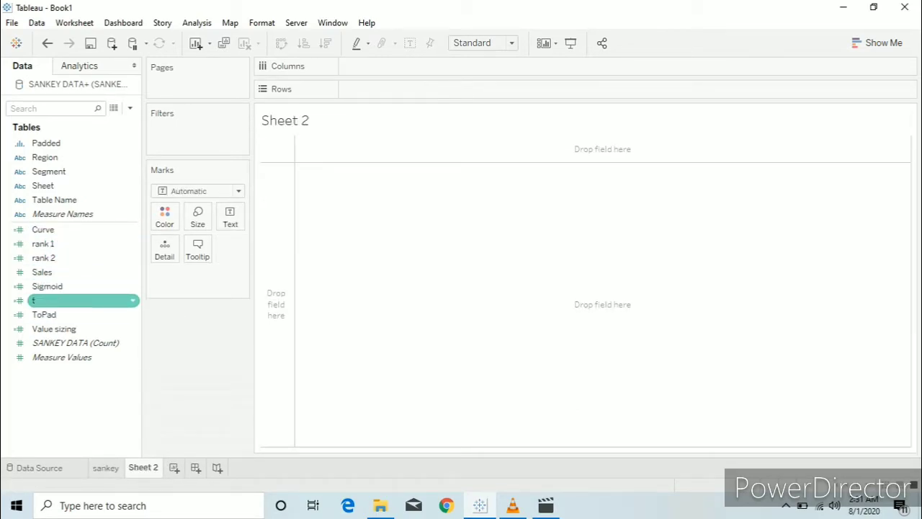
mouse_move(42, 272)
mouse_down()
mouse_move(339, 103)
mouse_move(346, 81)
mouse_move(353, 89)
mouse_up()
click(428, 89)
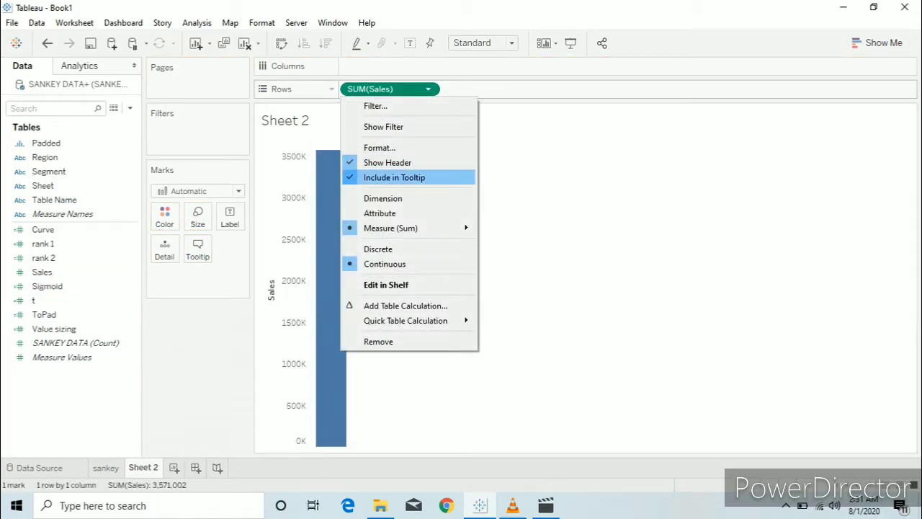
mouse_move(432, 321)
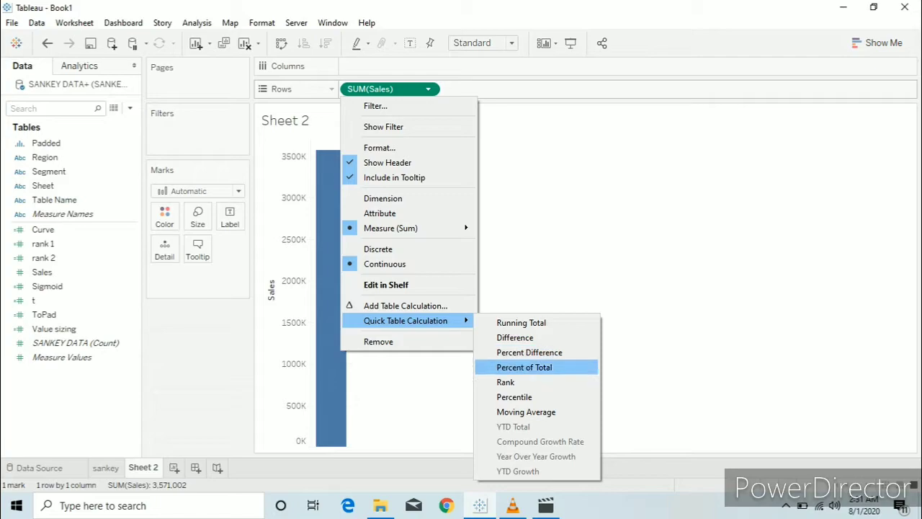
click(523, 367)
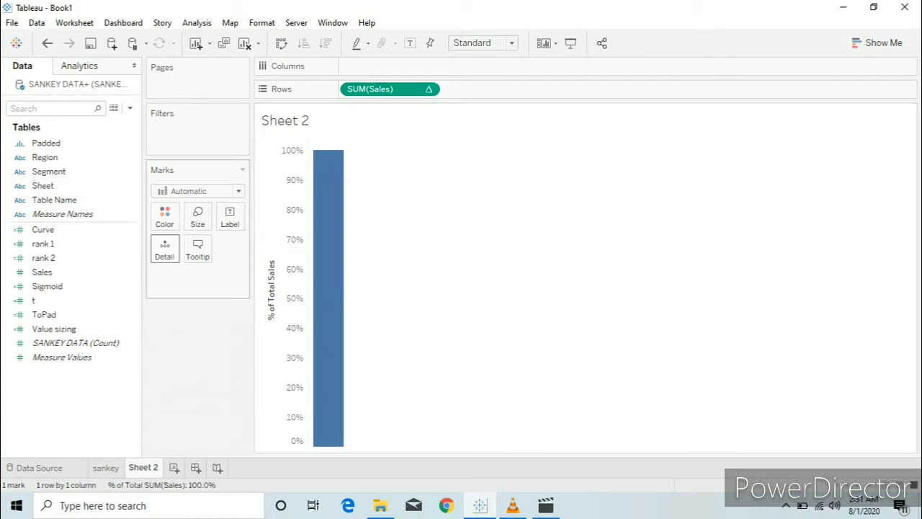
Step: Color the percent-of-total Sales bar by Region and reverse its % of Total Sales axis
drag(43, 157, 164, 213)
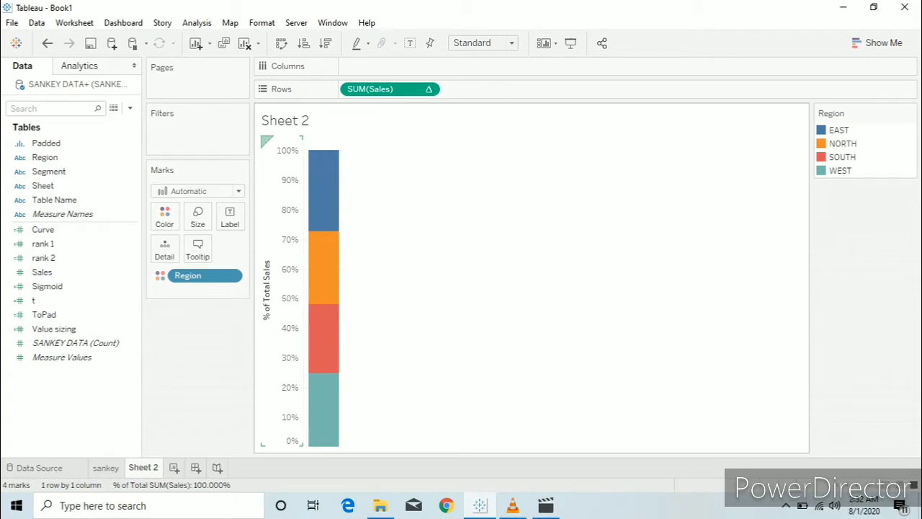
right_click(286, 311)
click(322, 319)
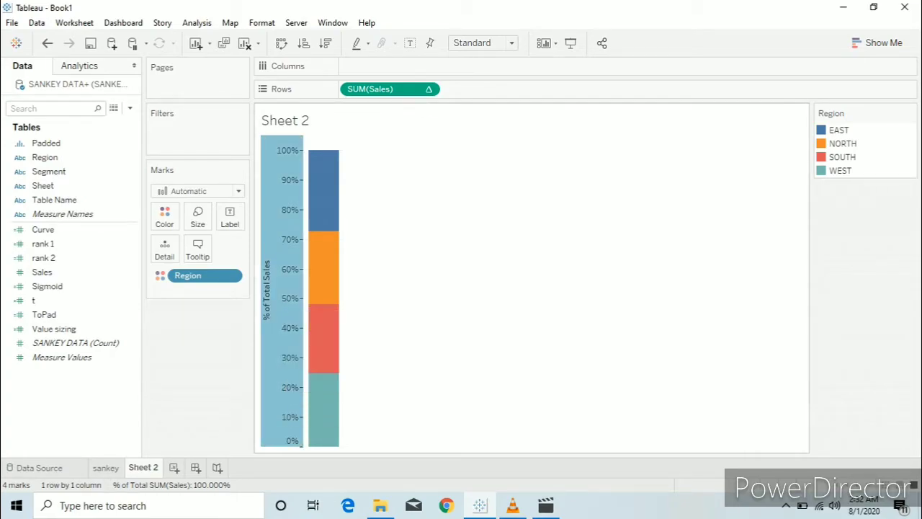
click(326, 253)
click(592, 25)
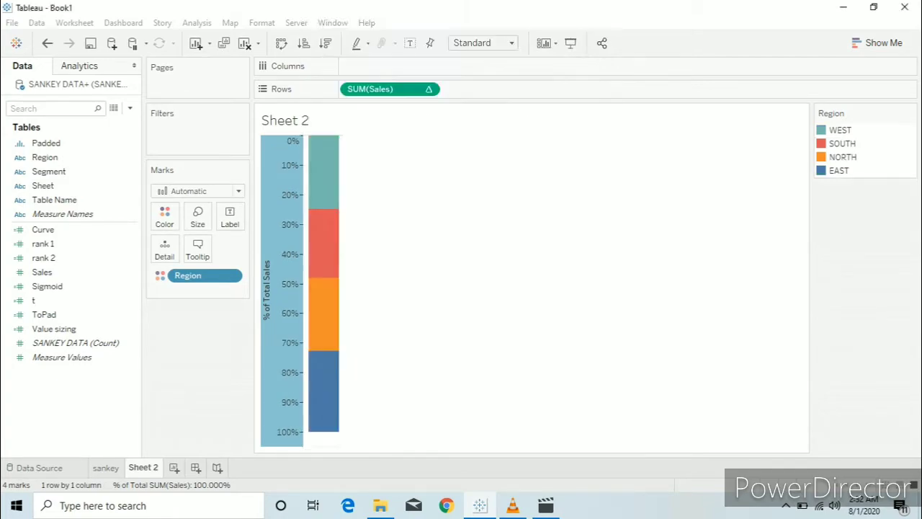
Step: Hide the header of the bar's % of Total Sales axis
right_click(257, 276)
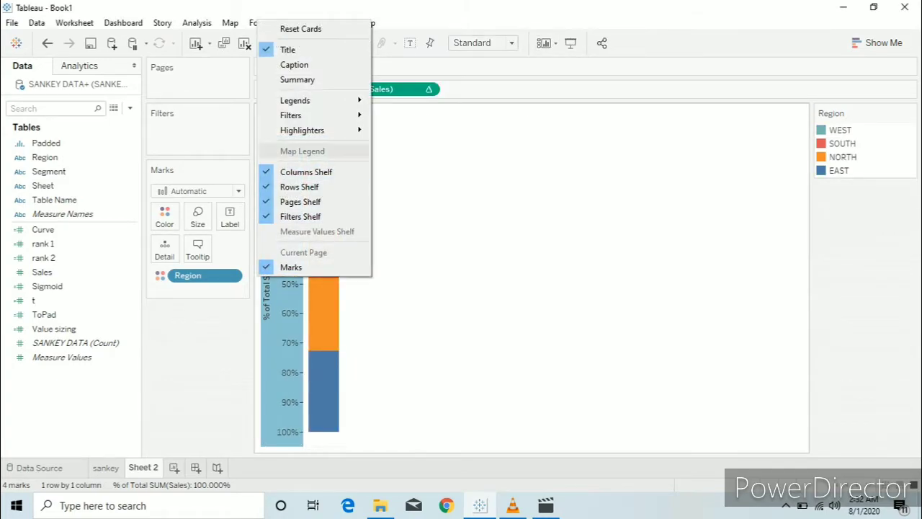
right_click(287, 333)
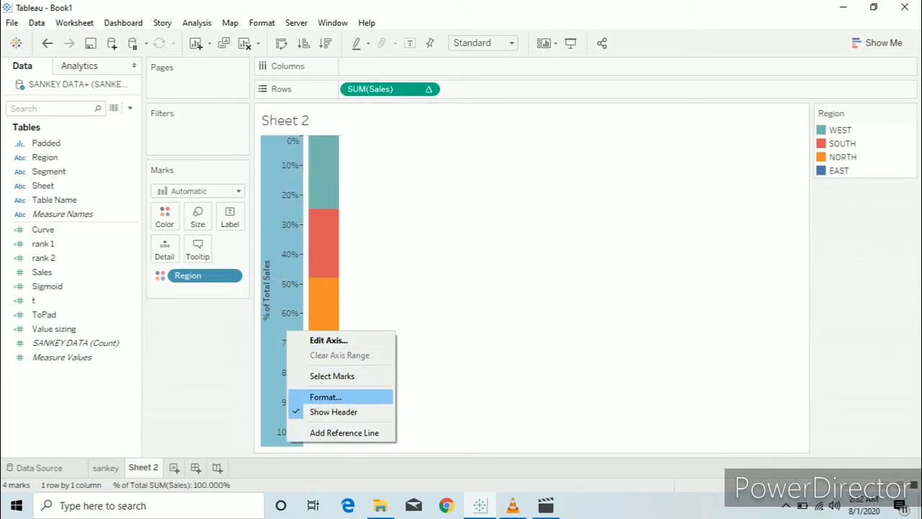
click(333, 411)
Step: Open the Region bar's formatting and set the default worksheet shading to None
right_click(301, 301)
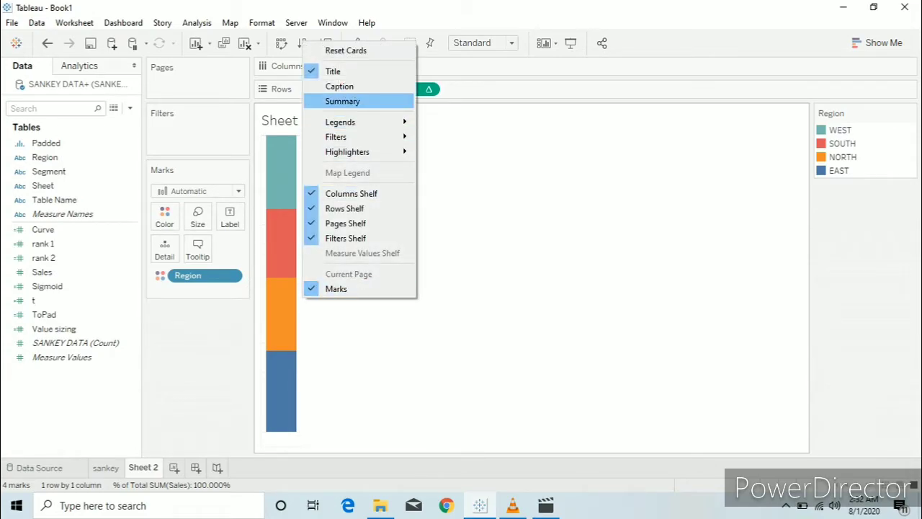
right_click(270, 152)
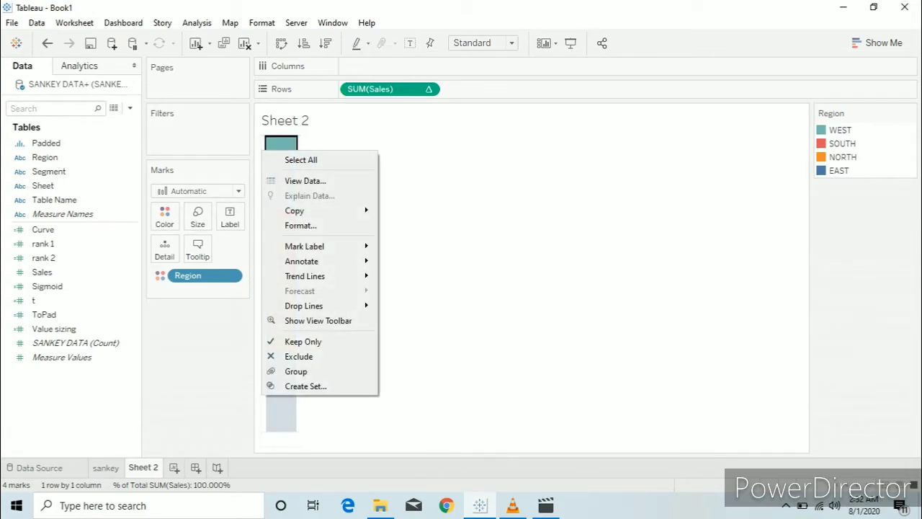
click(311, 226)
click(50, 89)
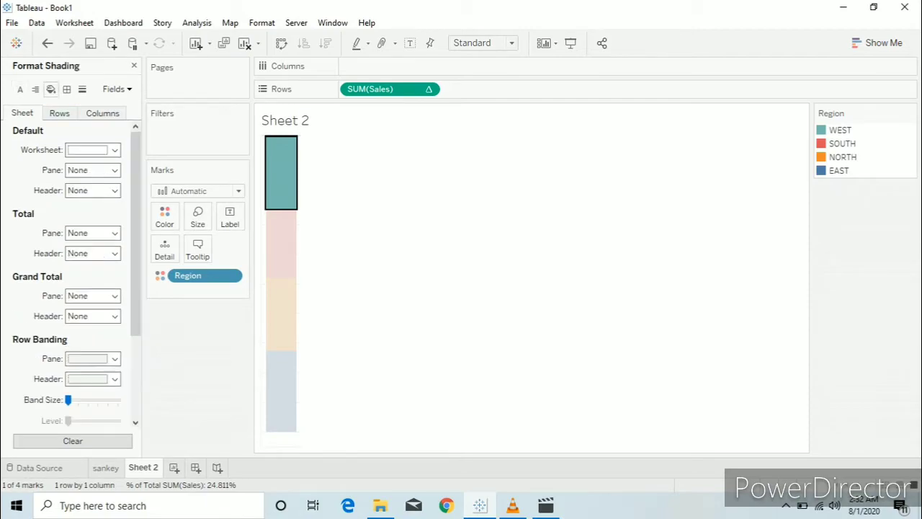
click(92, 149)
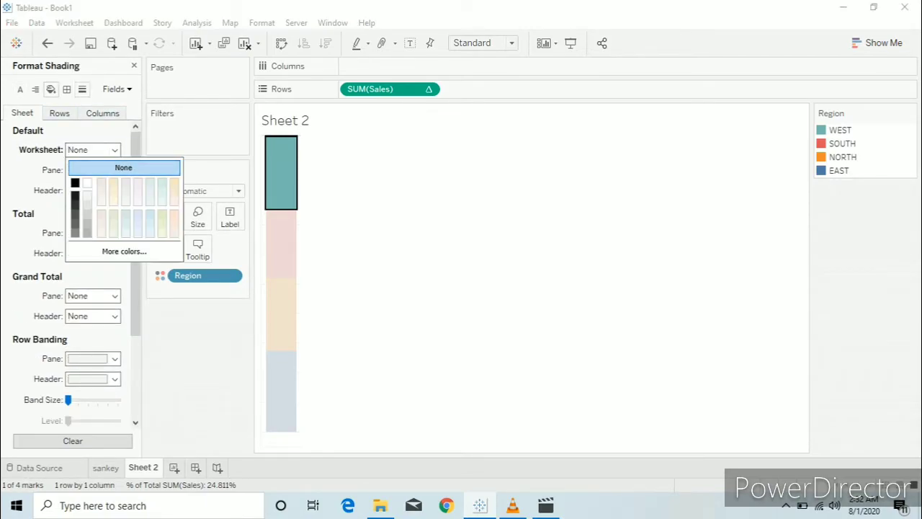
Step: Set the Region bar sheet's zero lines and axis rulers to None
click(82, 89)
click(99, 170)
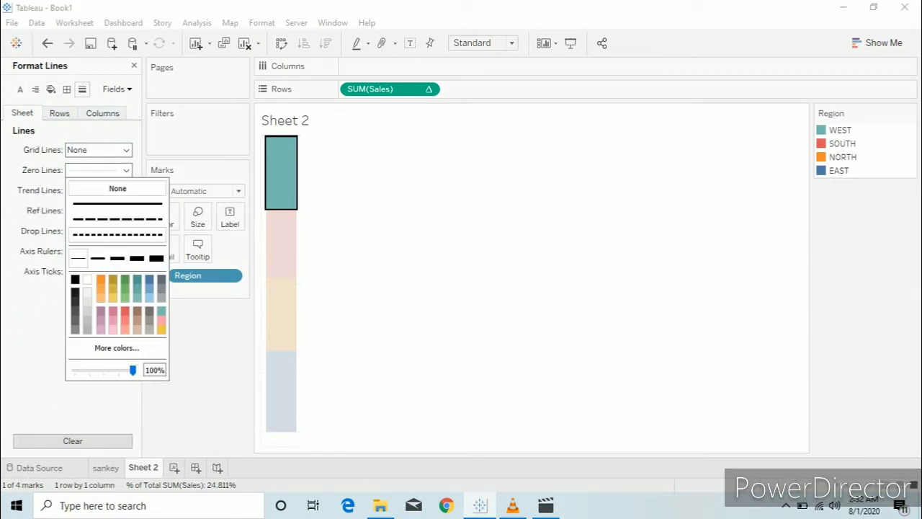
click(118, 188)
click(99, 250)
click(117, 270)
click(432, 302)
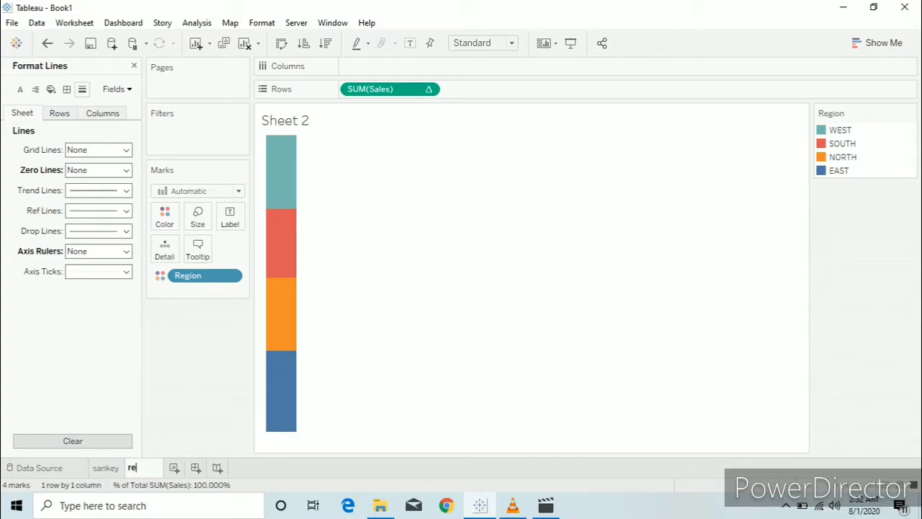
Step: Rename Sheet 2 as "region bar" and add a new dashboard
text(region bar)
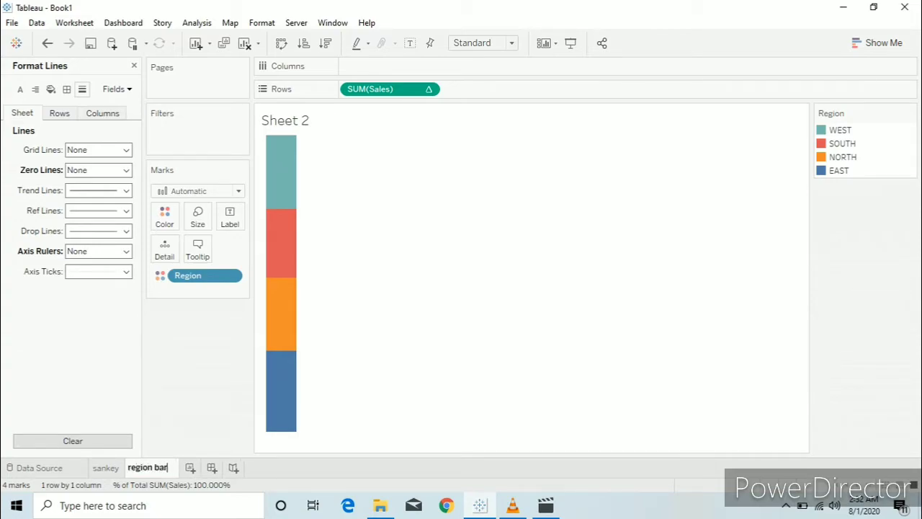
click(212, 467)
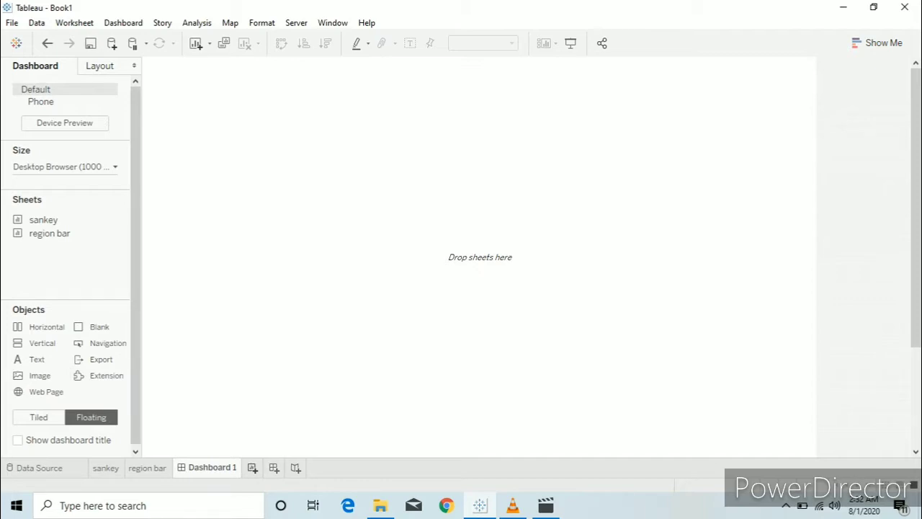
Step: Add a new worksheet between region bar and Dashboard 1 and name it "segment bar"
click(252, 467)
drag(259, 467, 181, 467)
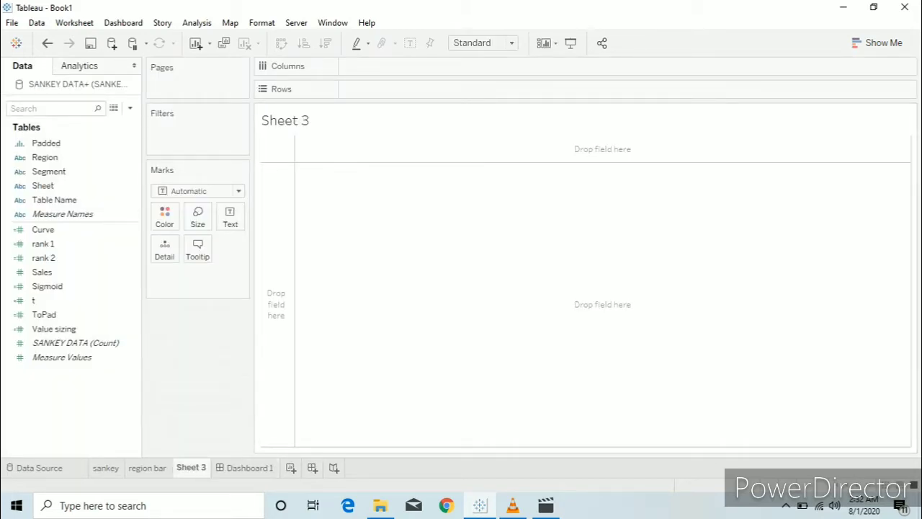
text(segment bar)
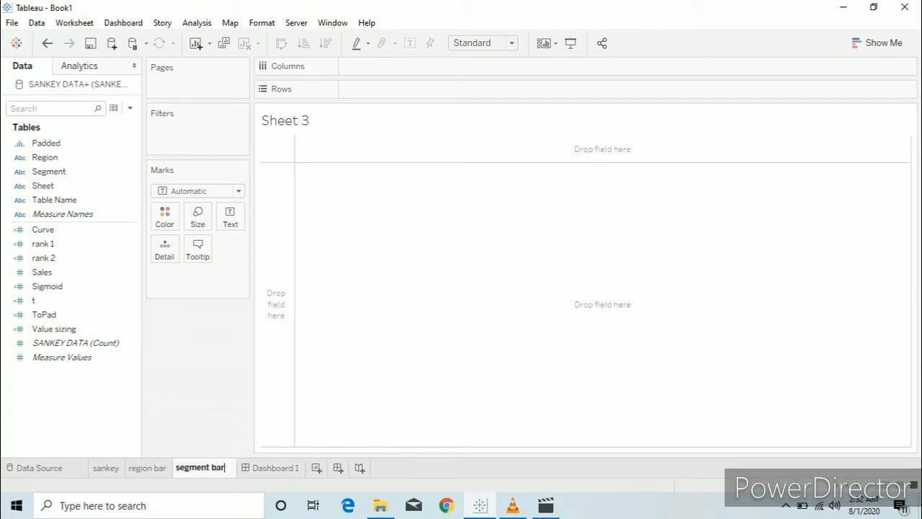
key(Return)
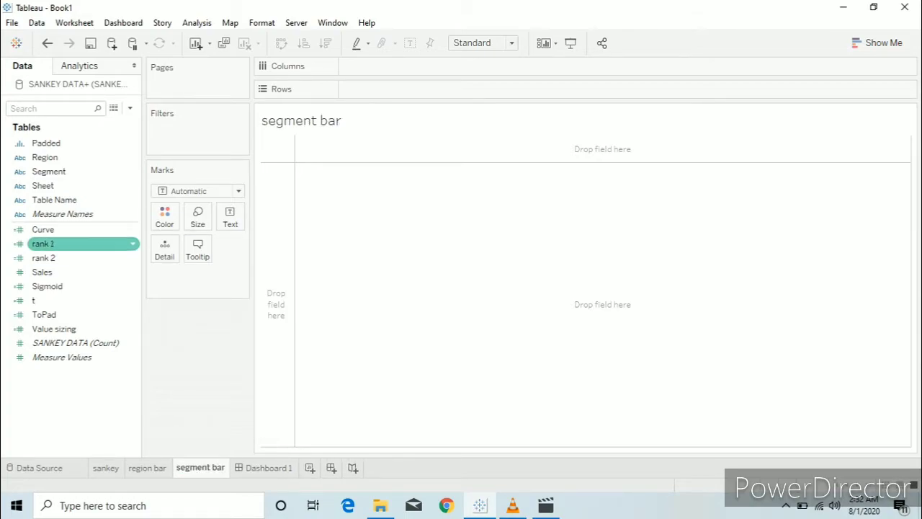
Step: Build a vertical Sales bar colored by Segment and hide its Sales axis header
mouse_move(136, 272)
mouse_down()
mouse_move(438, 114)
mouse_move(432, 88)
mouse_up()
drag(79, 171, 164, 216)
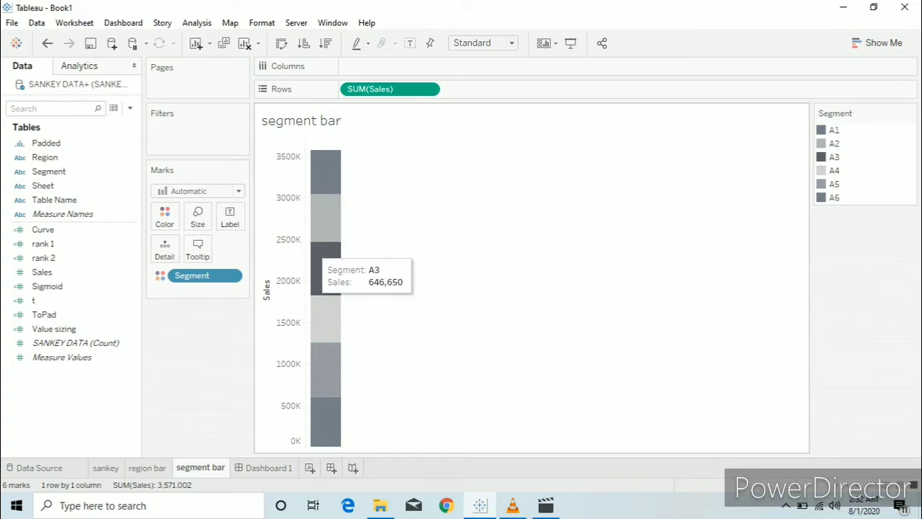
right_click(259, 239)
right_click(275, 182)
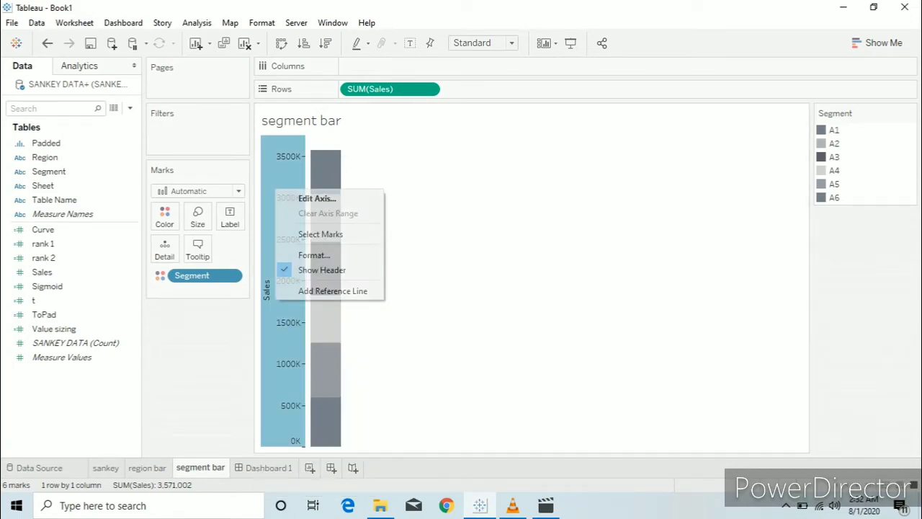
click(322, 270)
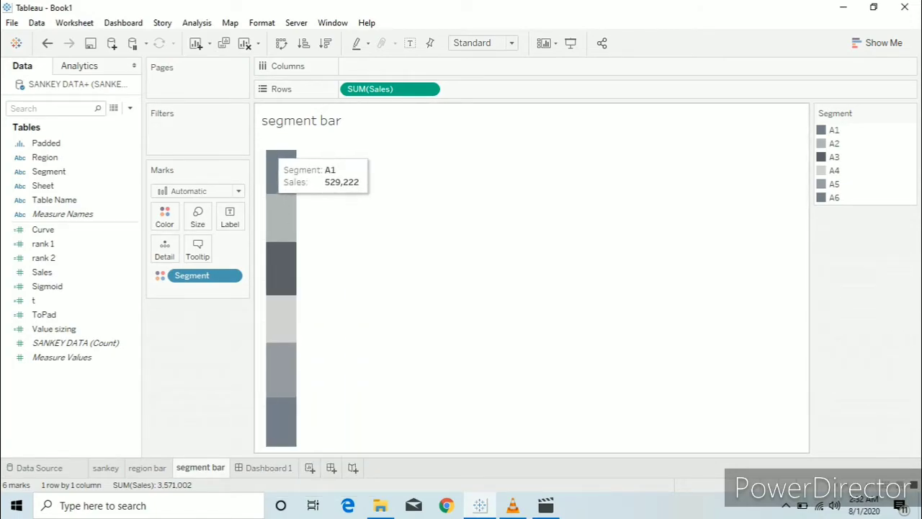
Step: Set the segment bar sheet's default worksheet shading and its axis rulers to None
right_click(273, 151)
click(310, 220)
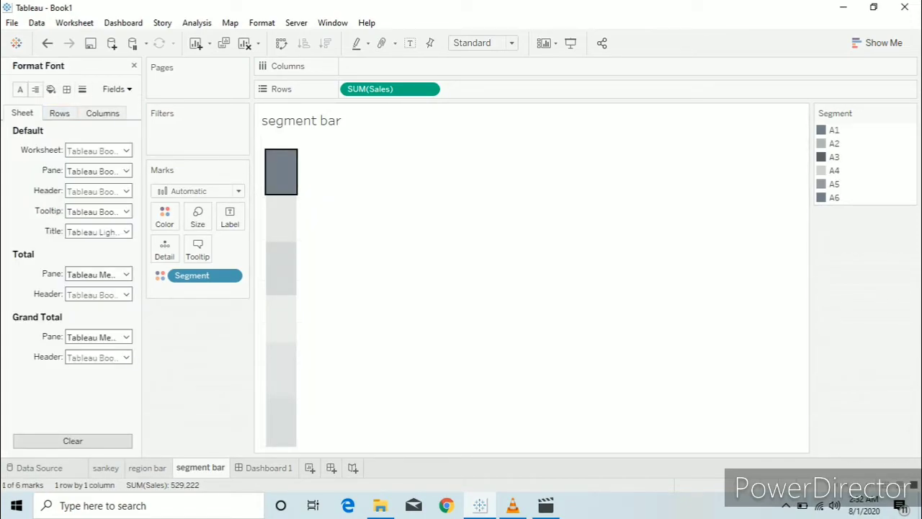
click(50, 89)
click(93, 150)
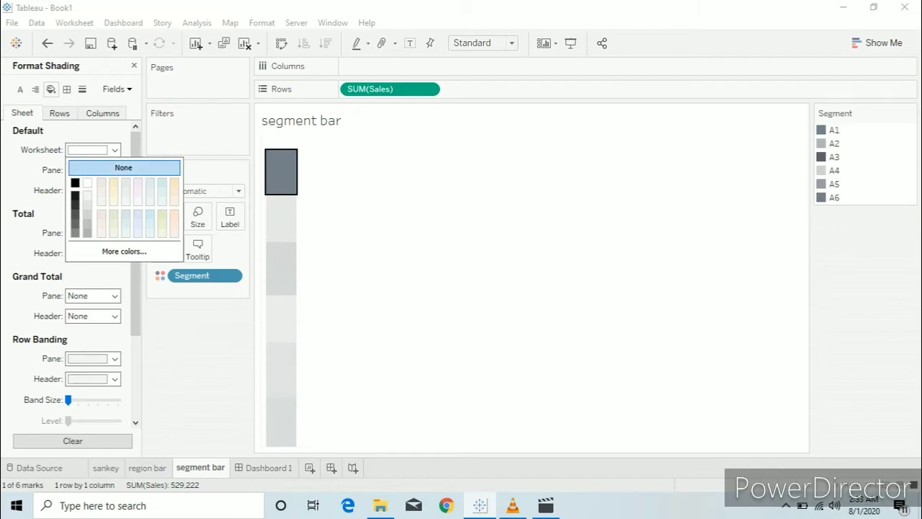
click(82, 90)
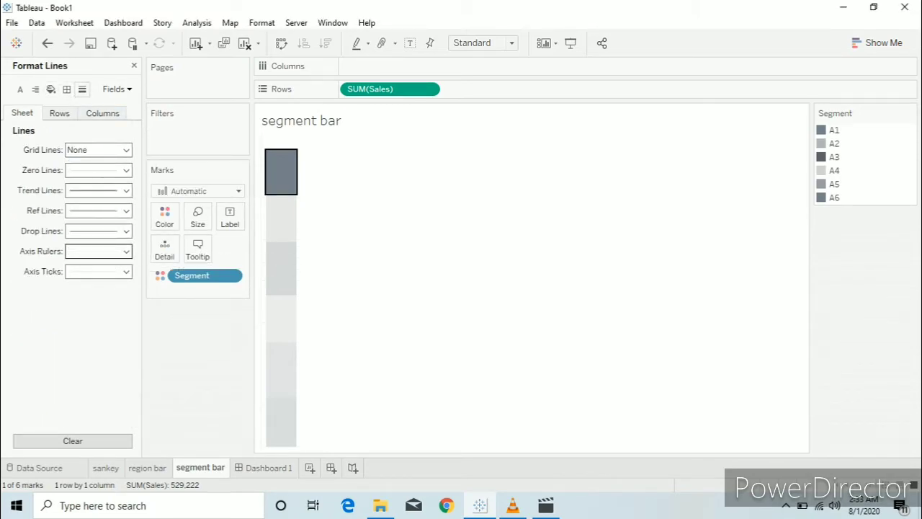
click(99, 250)
click(117, 269)
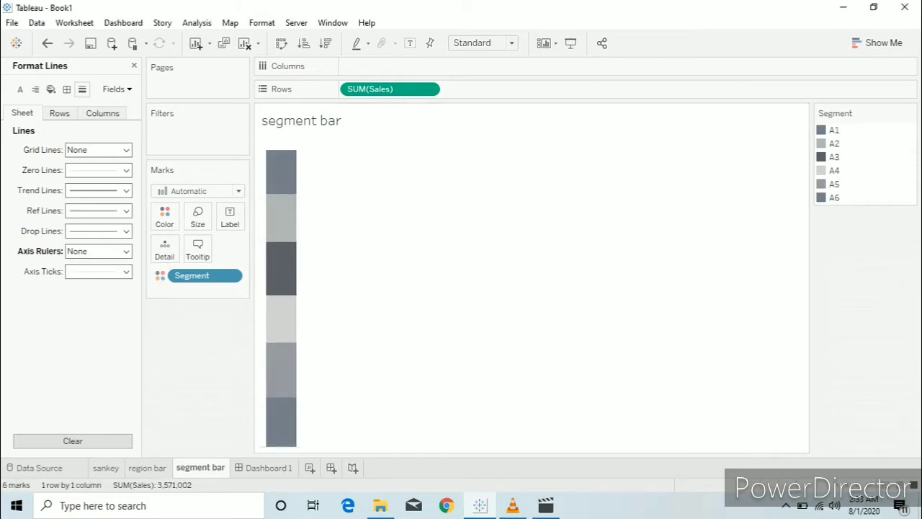
Step: Open Dashboard 1, close the formatting options and place the sankey sheet on the dashboard as a floating view
click(106, 468)
click(147, 469)
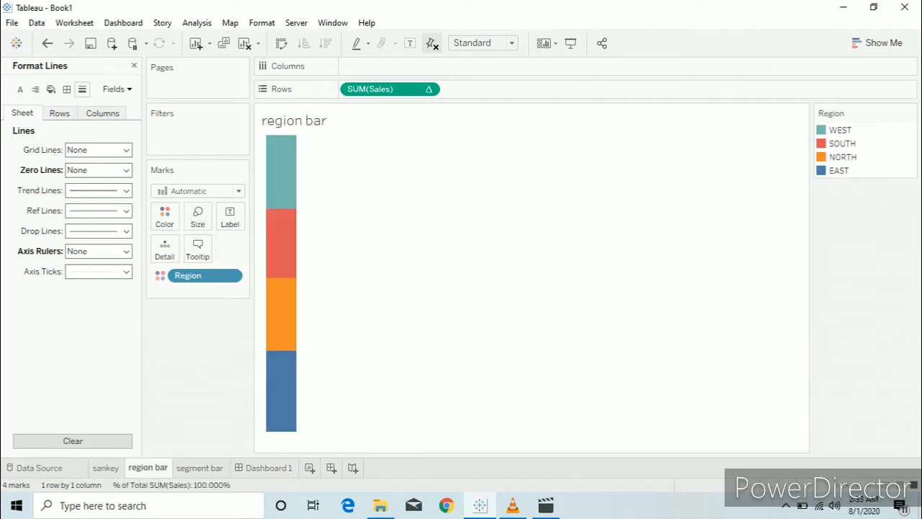
click(200, 468)
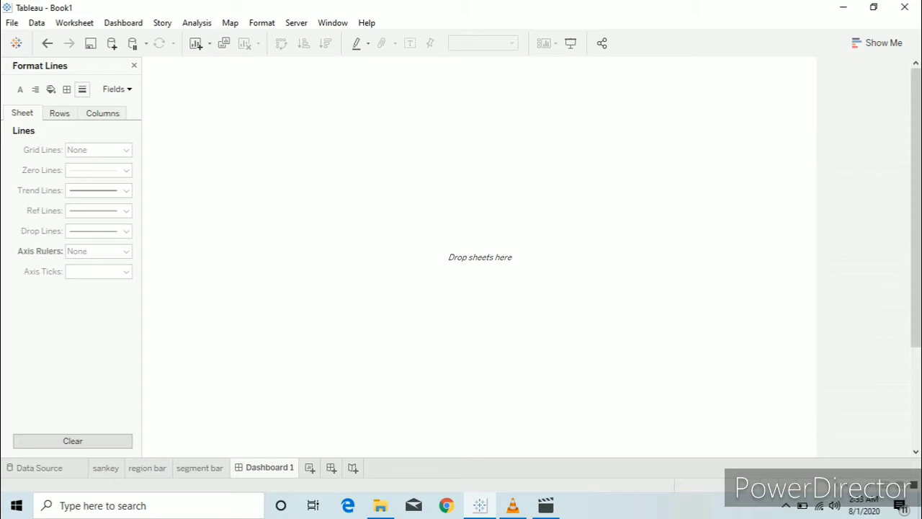
click(134, 66)
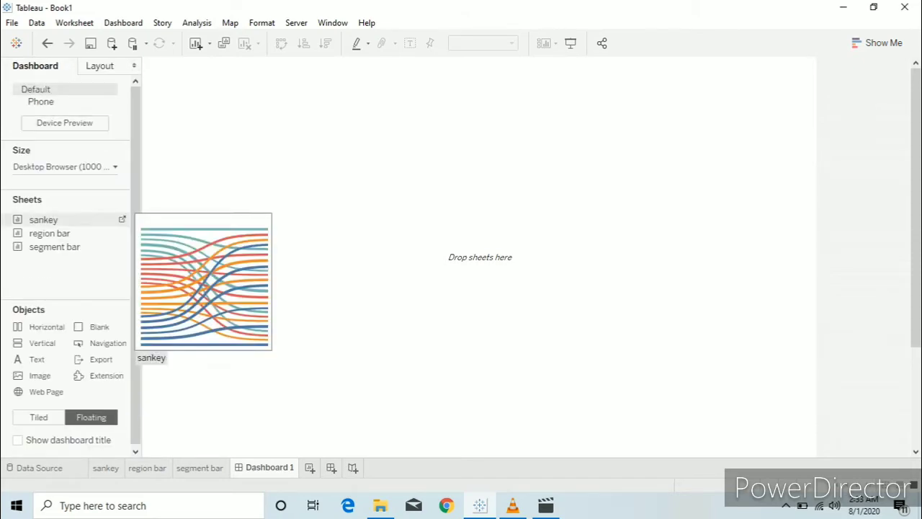
drag(43, 219, 483, 206)
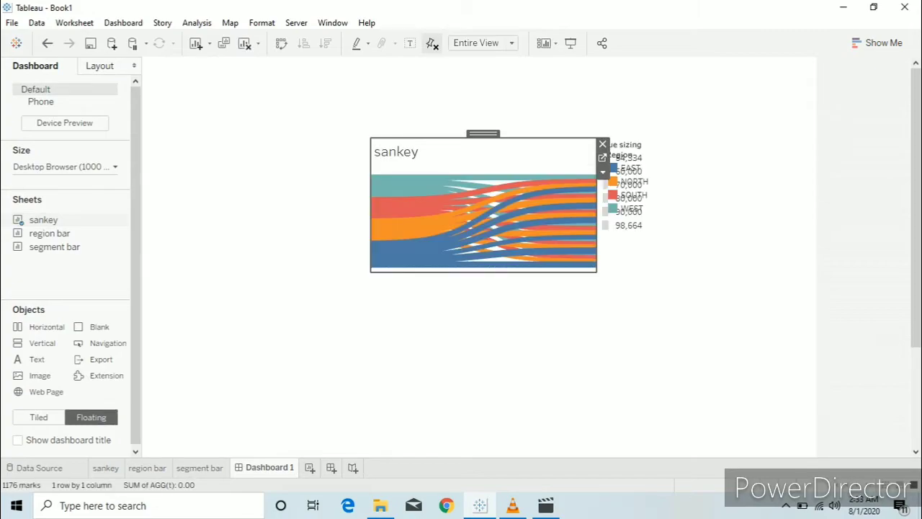
Step: Hide the sankey view's title and remove the Value sizing and Region legends from the dashboard
right_click(515, 152)
click(555, 192)
click(666, 164)
click(697, 144)
click(684, 161)
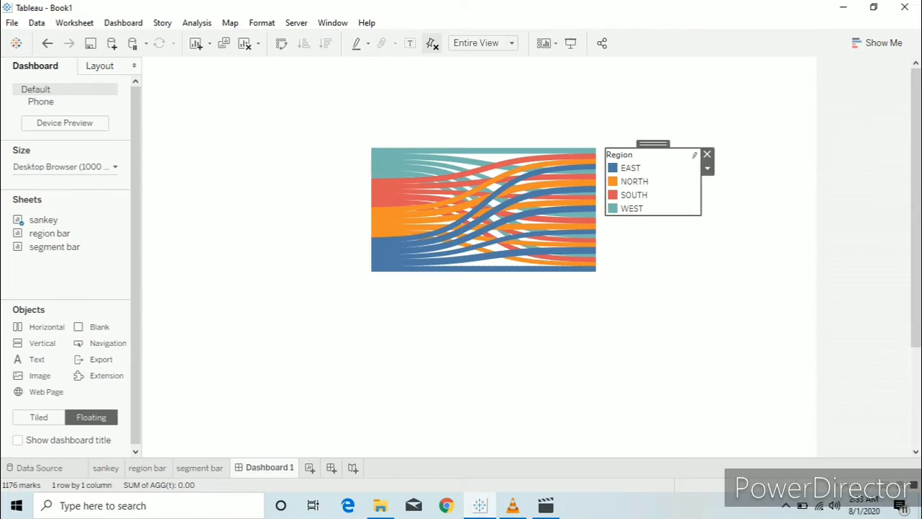
click(707, 153)
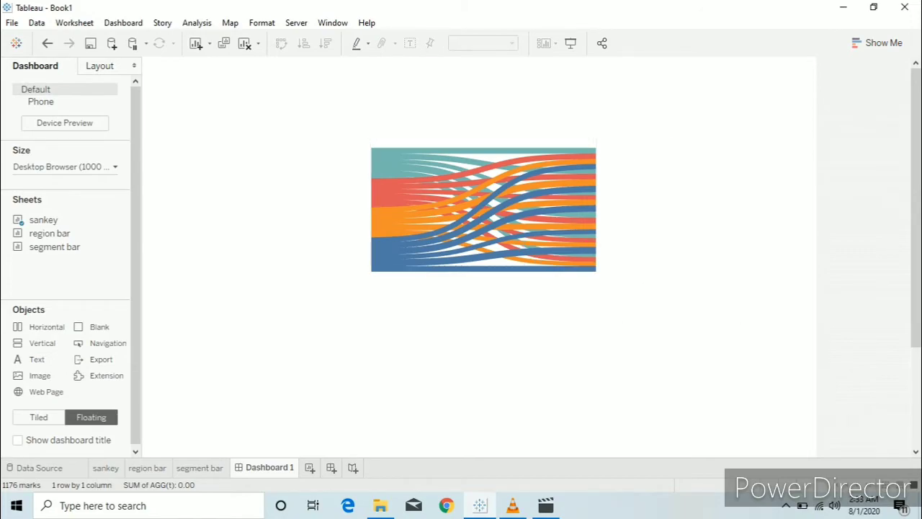
Step: Enlarge the floating sankey view so that it fills most of the dashboard, leaving room on both sides
click(539, 150)
drag(370, 138, 221, 75)
drag(597, 271, 747, 440)
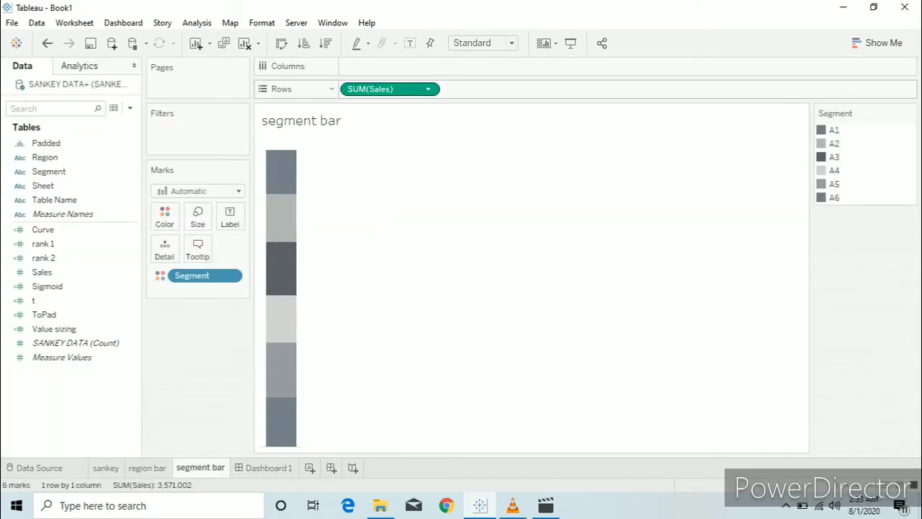
Step: Apply the Percent of Total quick table calculation to Sales on the segment bar sheet
click(428, 88)
mouse_move(406, 320)
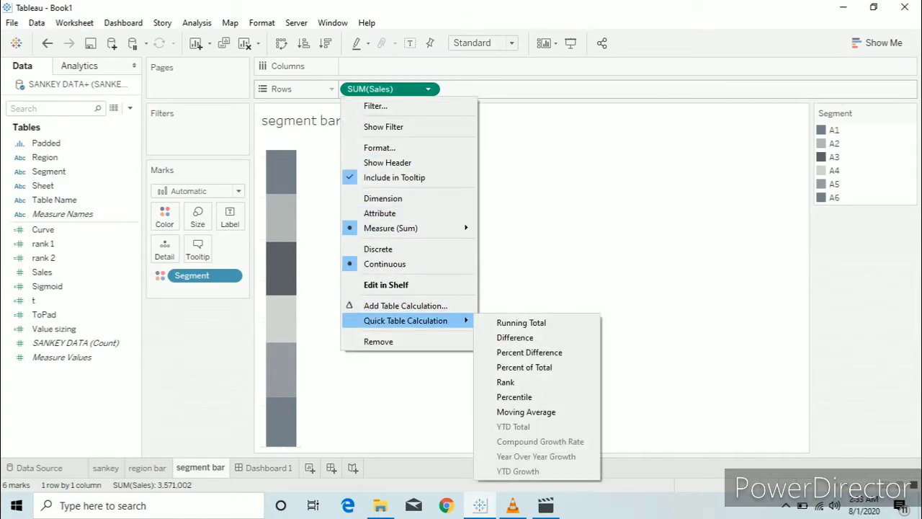
click(523, 366)
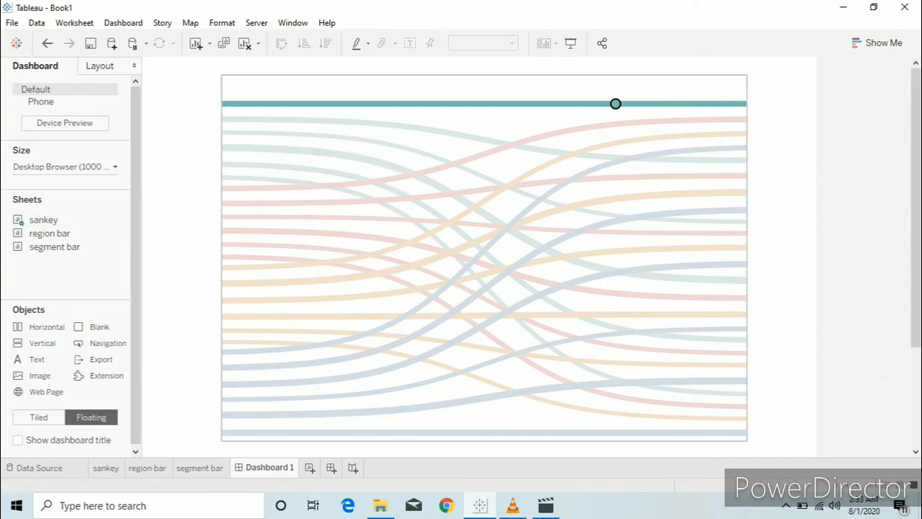
Step: Place the region bar sheet on Dashboard 1 as a floating view over the upper-left part of the Sankey
click(248, 90)
click(249, 91)
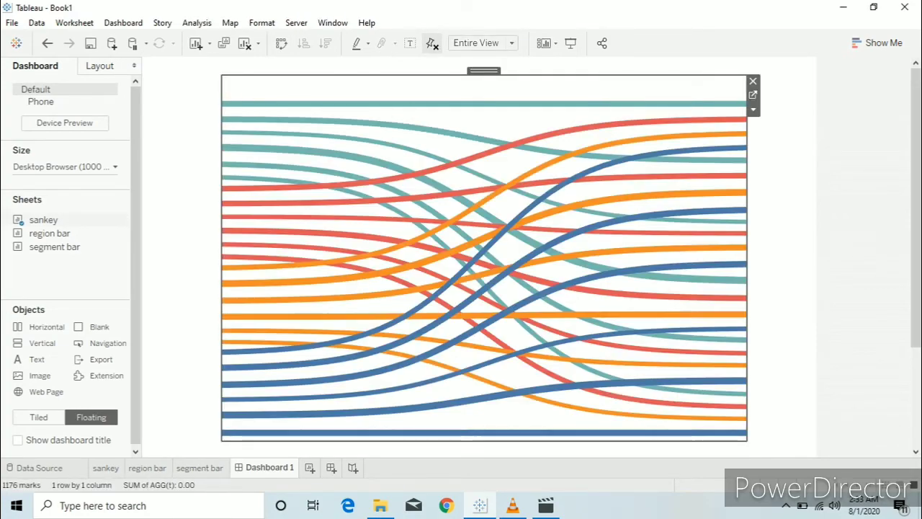
drag(50, 233, 188, 140)
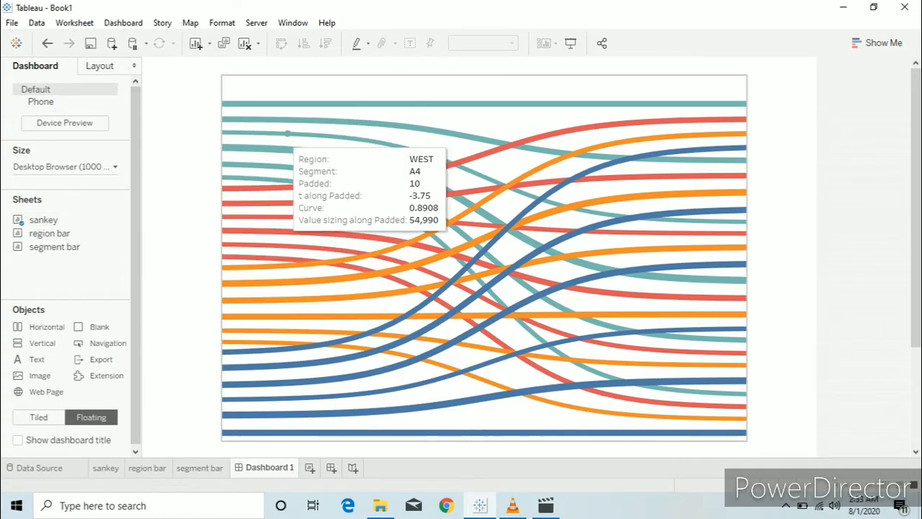
drag(50, 234, 193, 99)
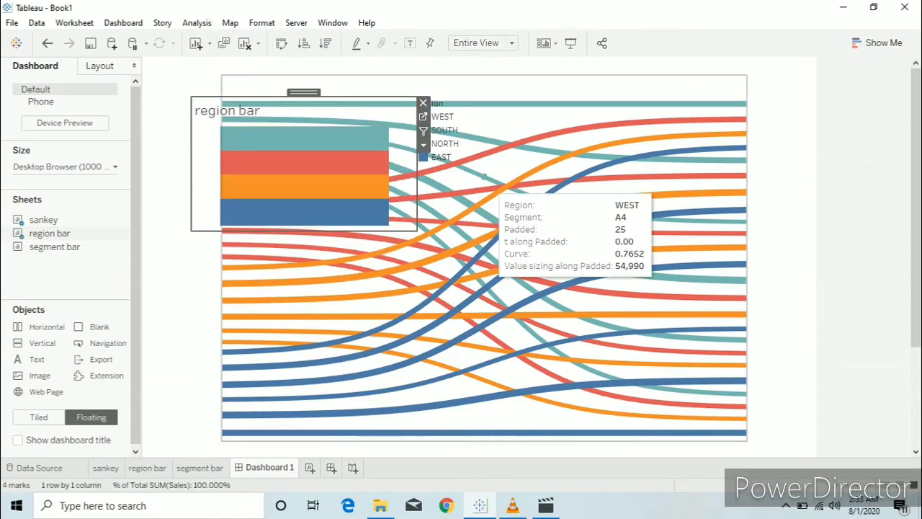
Step: Hide the region bar view's title and remove its Region color legend from the dashboard
right_click(360, 112)
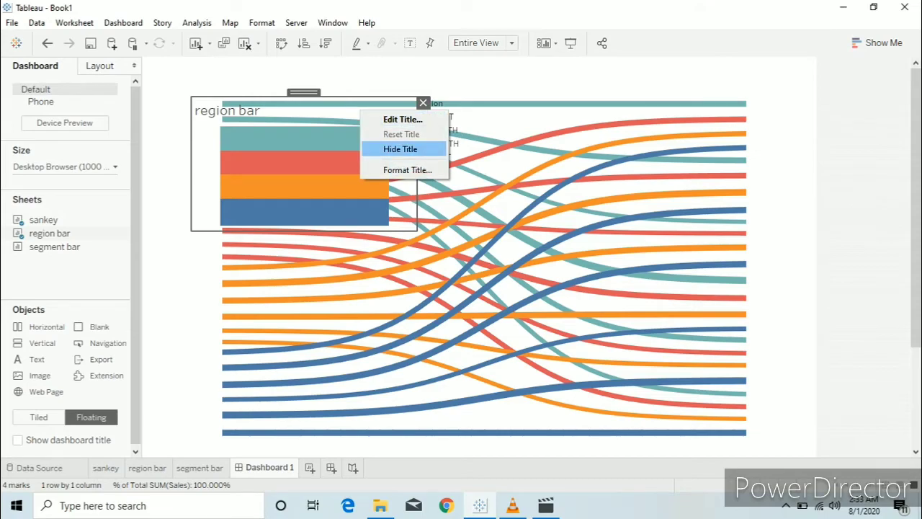
click(400, 149)
click(486, 106)
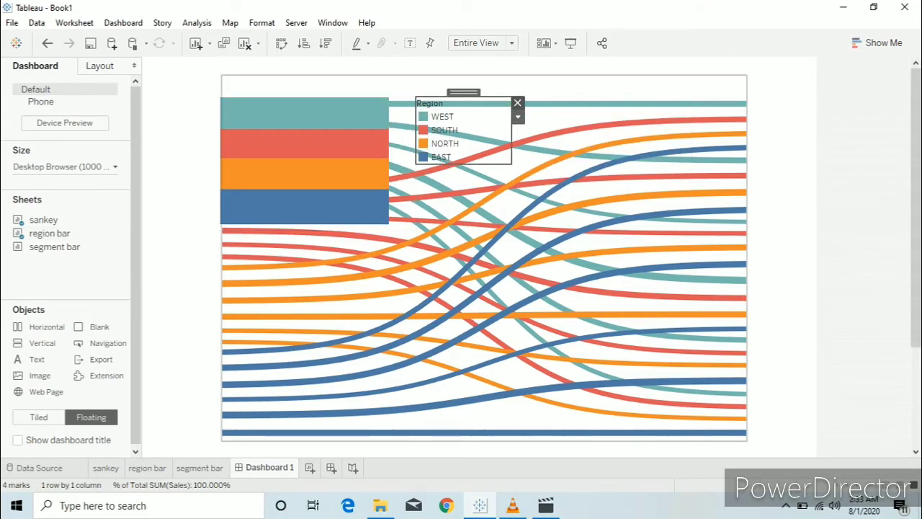
click(521, 103)
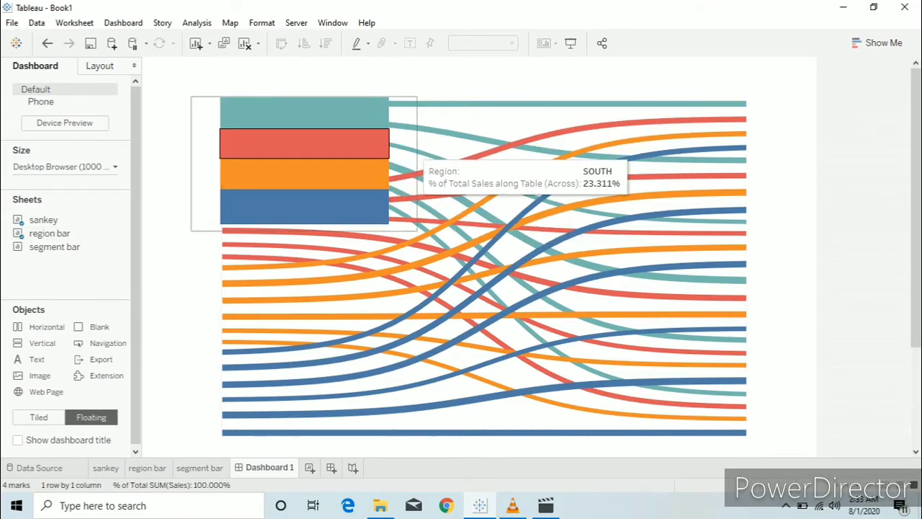
Step: Narrow the floating region bar and stretch it downward to span the full height of the Sankey's left end
click(381, 173)
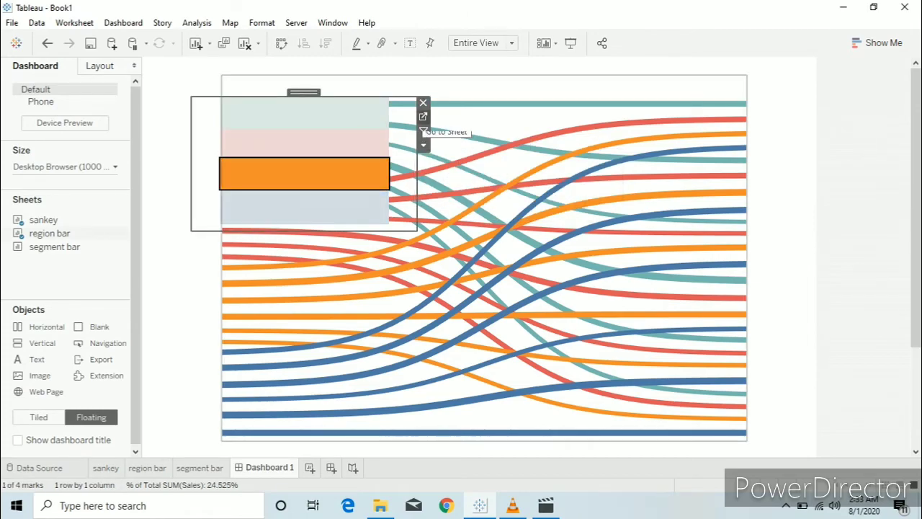
drag(417, 174, 253, 173)
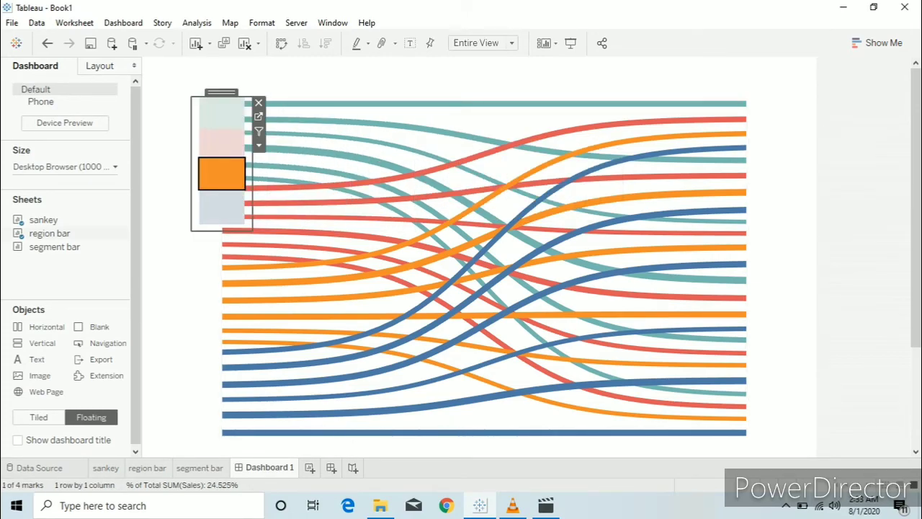
drag(190, 165, 184, 164)
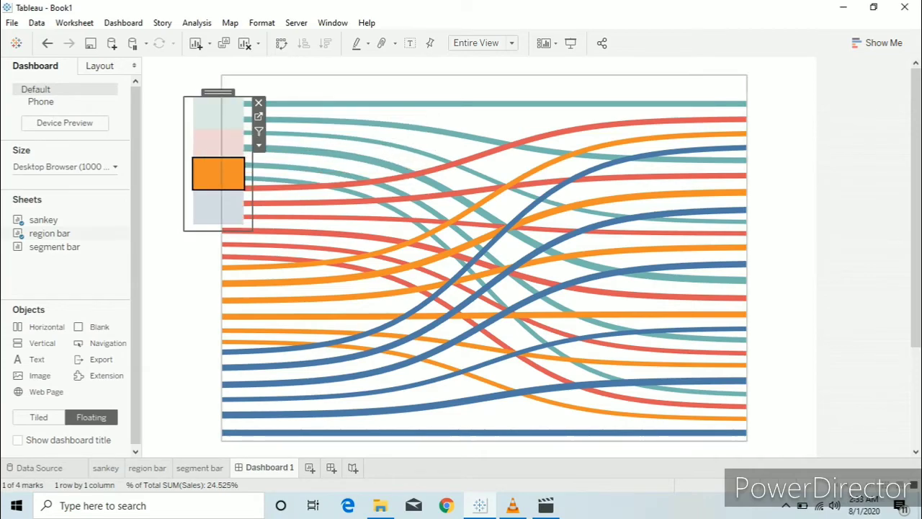
drag(218, 230, 219, 442)
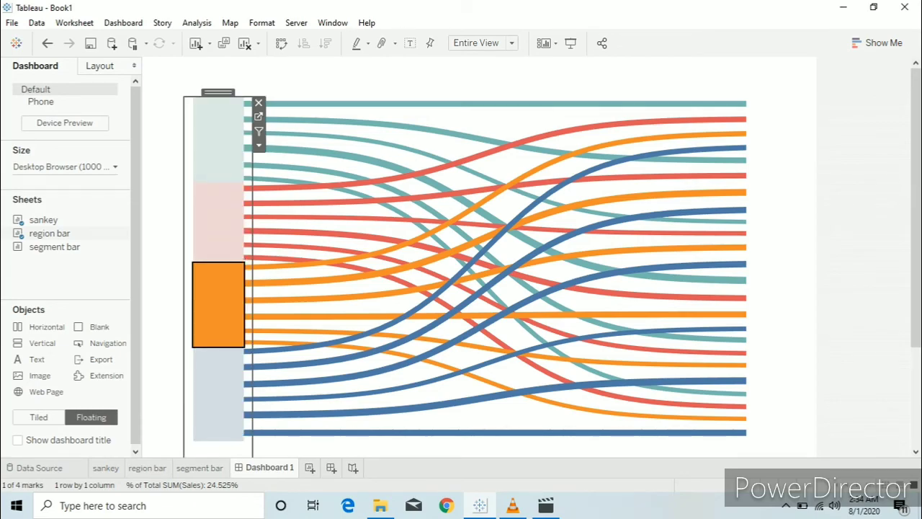
click(218, 448)
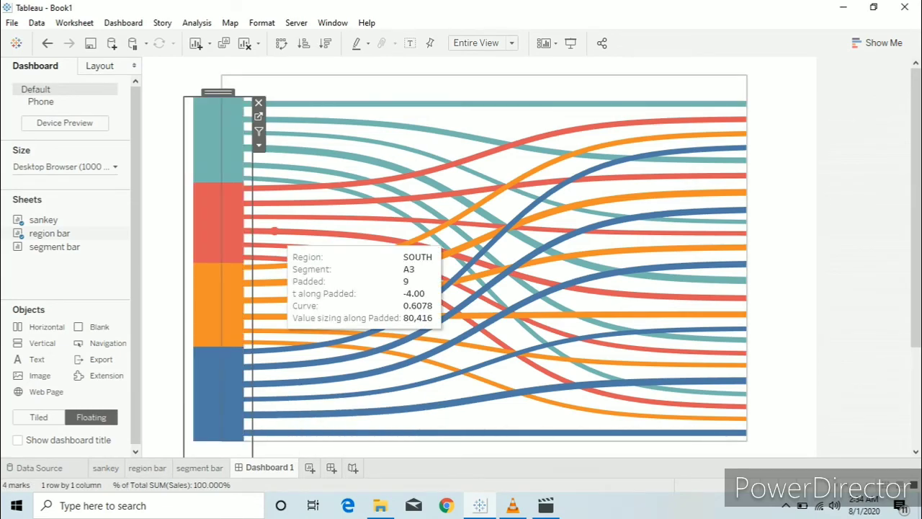
click(846, 350)
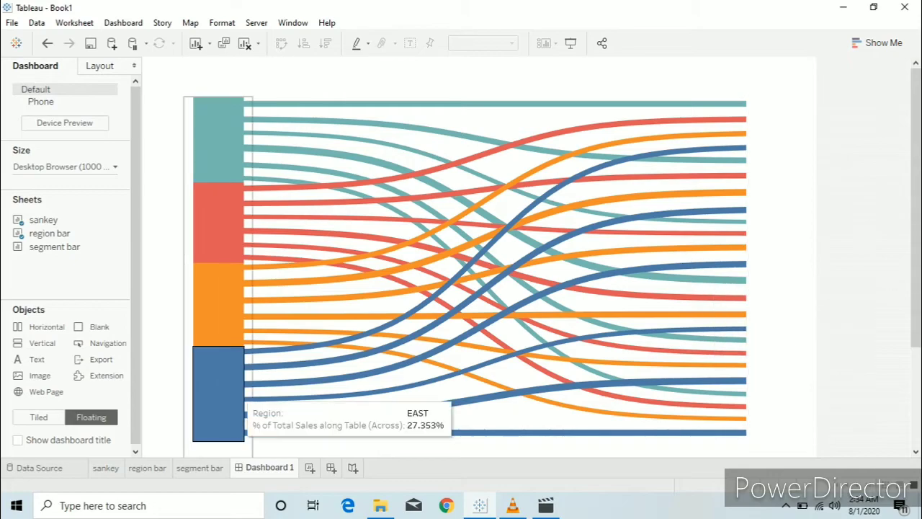
Step: Place the segment bar sheet on Dashboard 1 as a floating view over the upper-right part of the Sankey
click(200, 468)
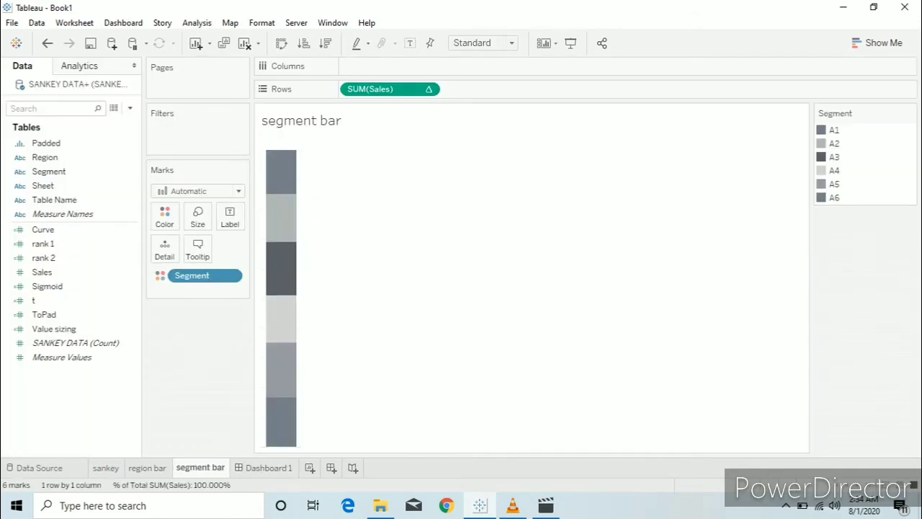
click(264, 468)
drag(54, 247, 772, 108)
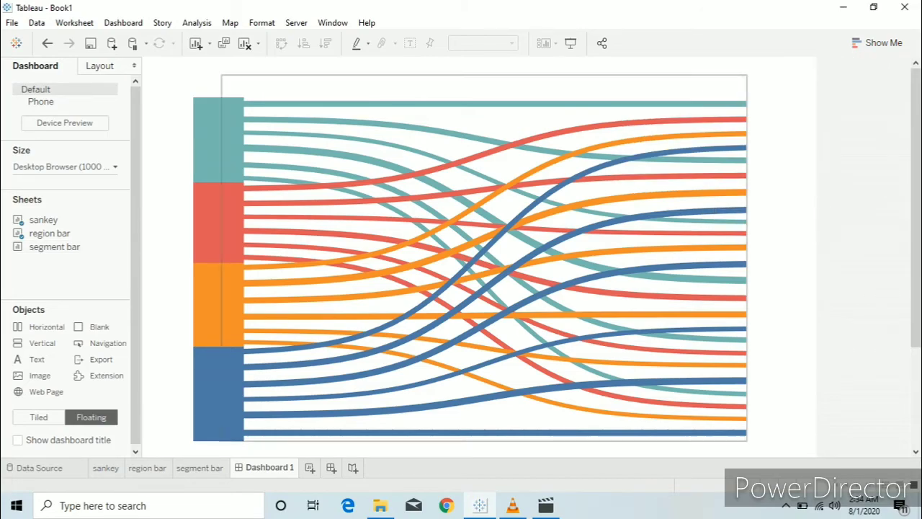
drag(55, 247, 670, 137)
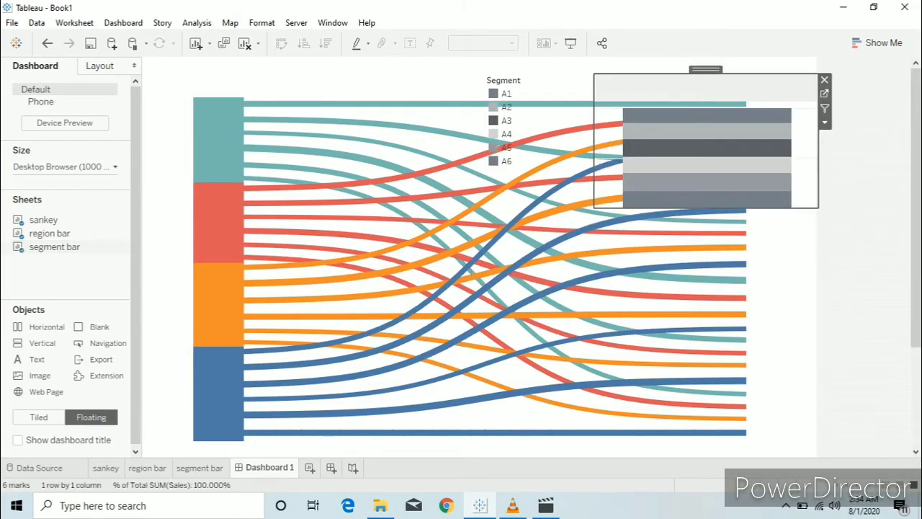
Step: Hide the segment bar view's title and remove its Segment legend from the dashboard
right_click(646, 87)
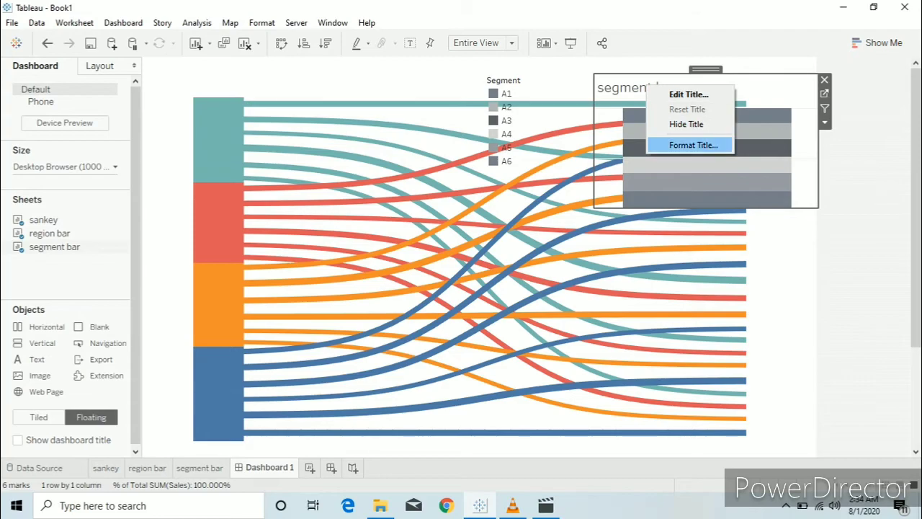
click(685, 124)
click(569, 88)
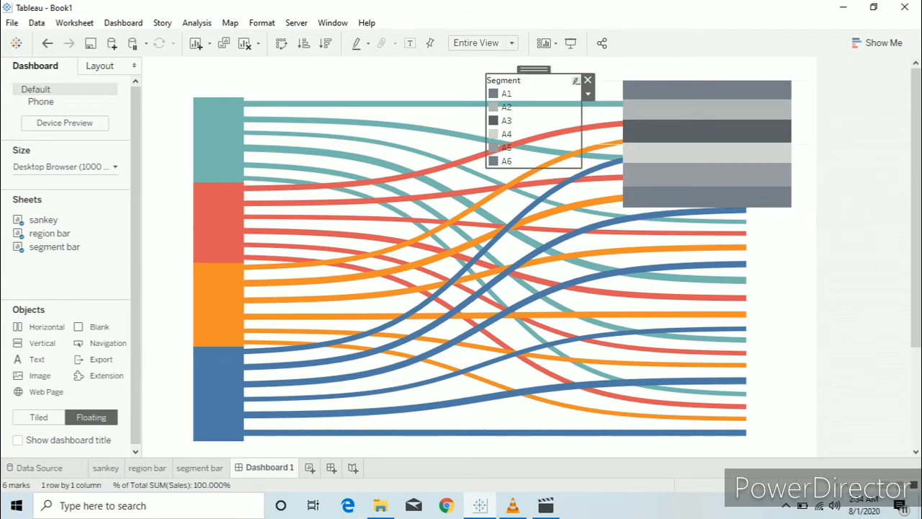
click(587, 80)
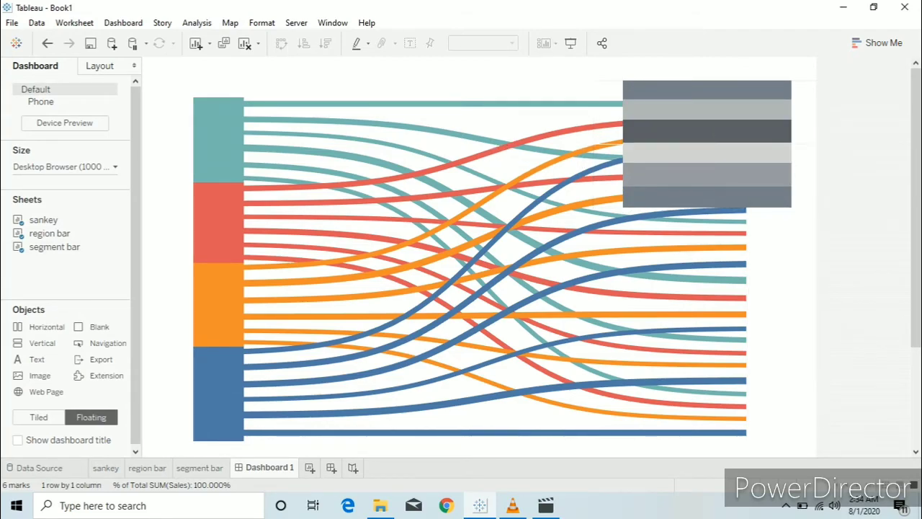
Step: Narrow the floating segment bar, align it against the curves' right ends, and stretch it to the Sankey's full height
click(704, 152)
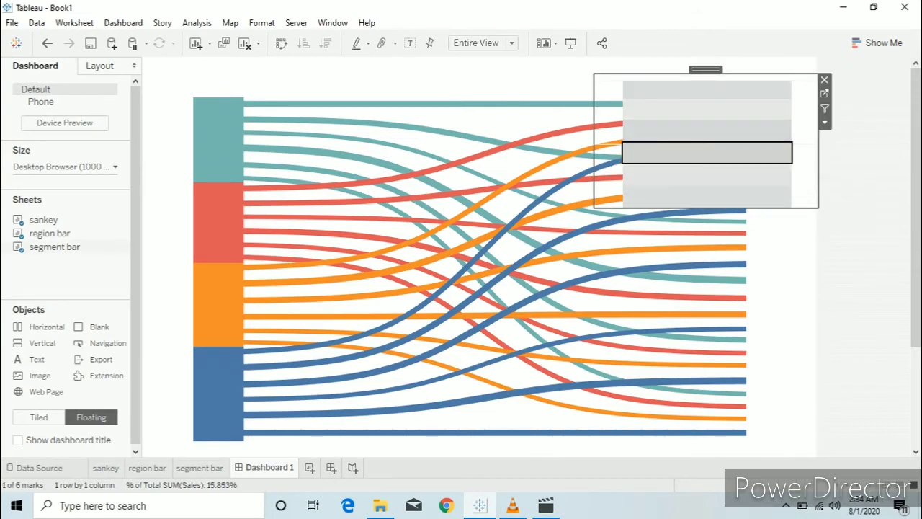
drag(634, 140, 759, 140)
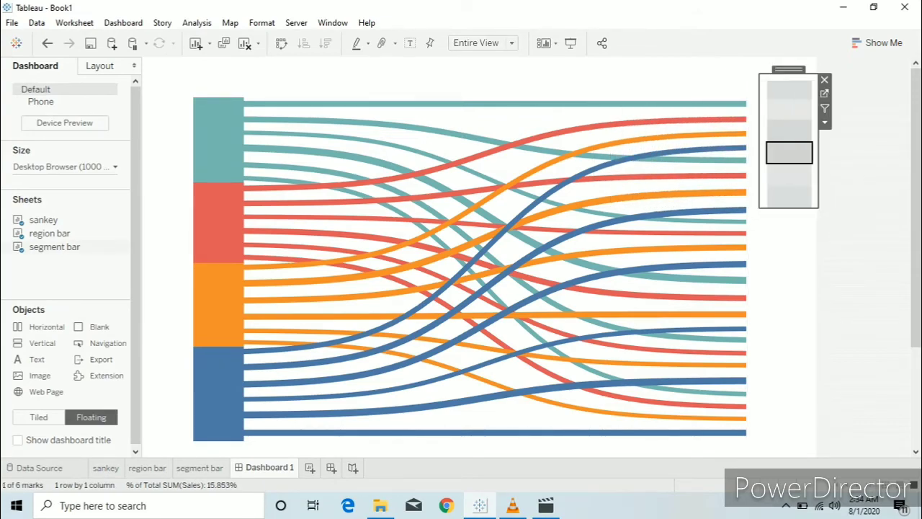
drag(789, 69, 767, 87)
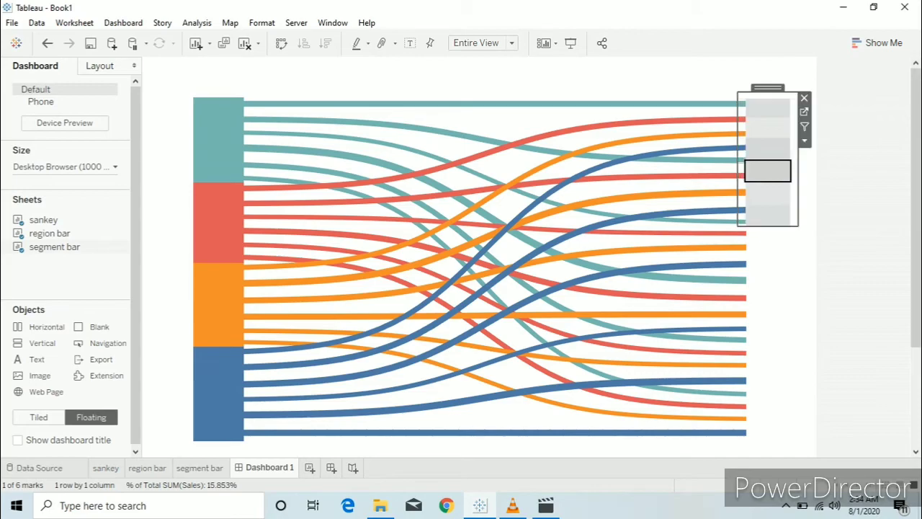
drag(768, 225, 768, 439)
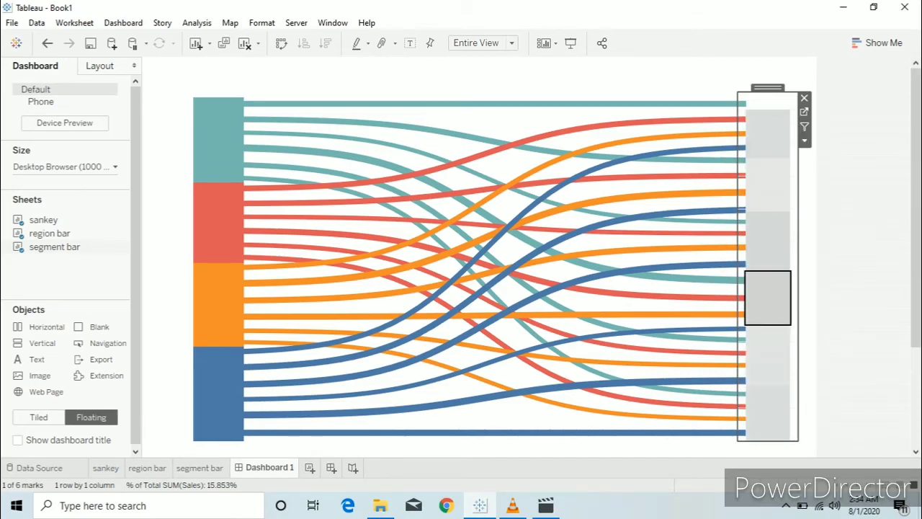
drag(768, 88, 768, 78)
drag(767, 430, 768, 438)
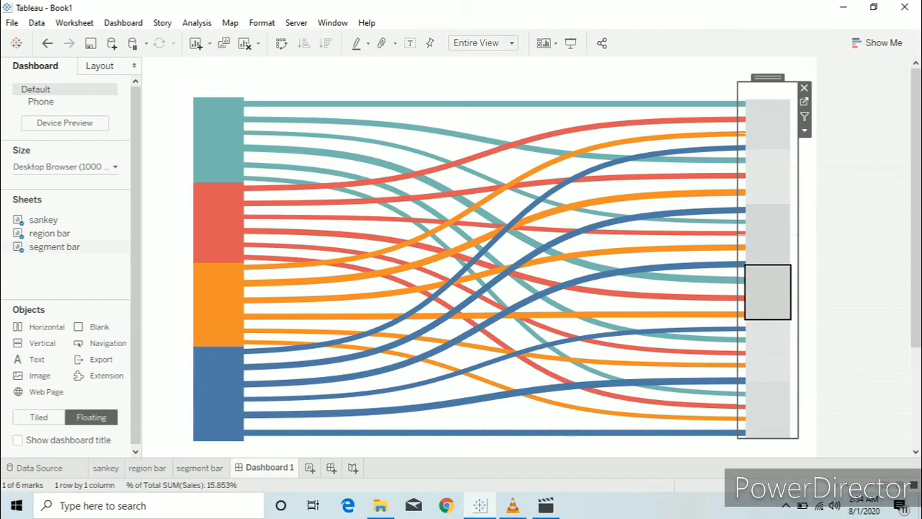
click(794, 274)
click(850, 273)
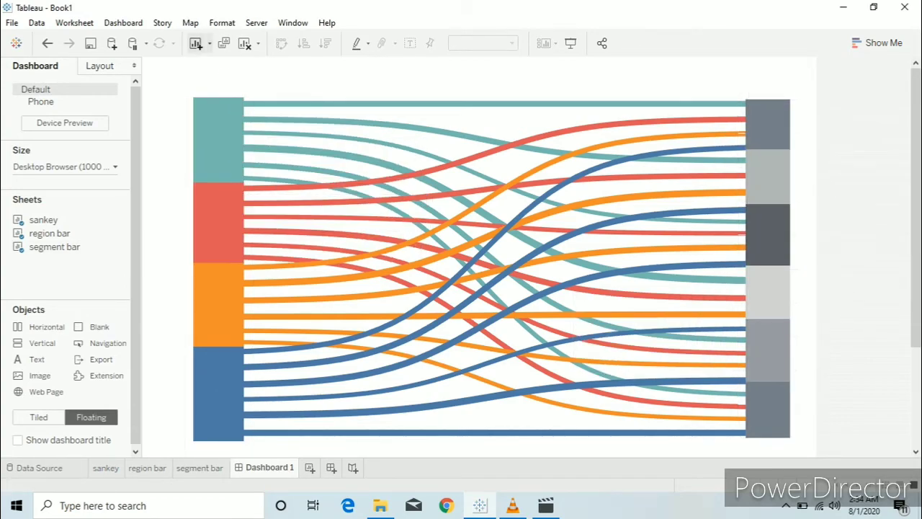
Step: Add a dashboard highlight action run on Hover, with region bar as the only source sheet and sankey as the only target
click(123, 22)
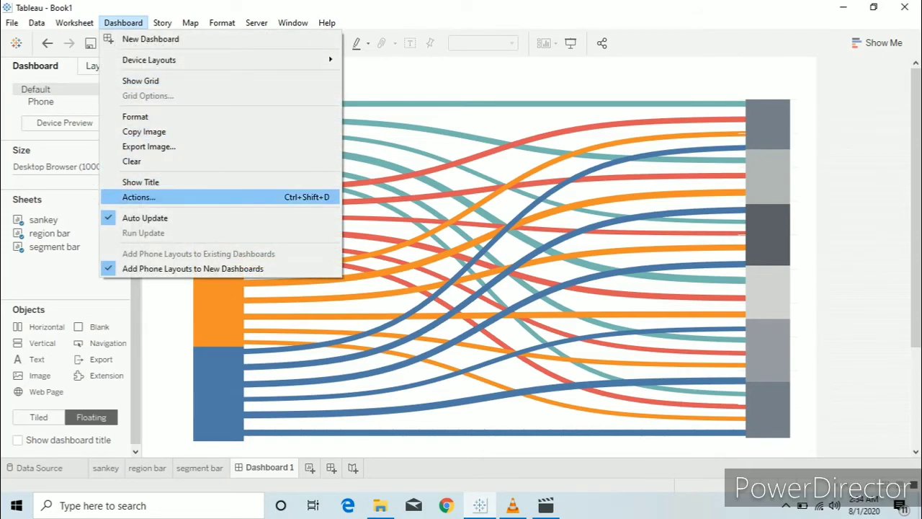
click(144, 195)
click(290, 316)
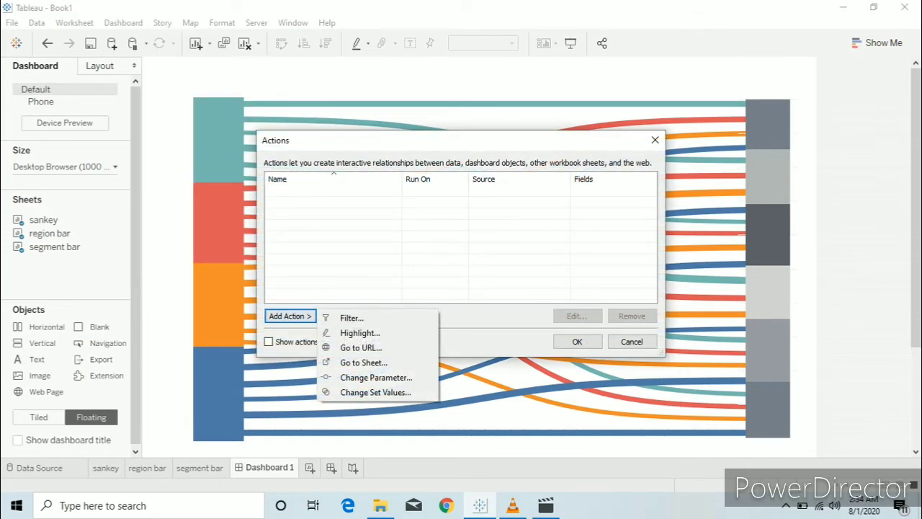
click(360, 332)
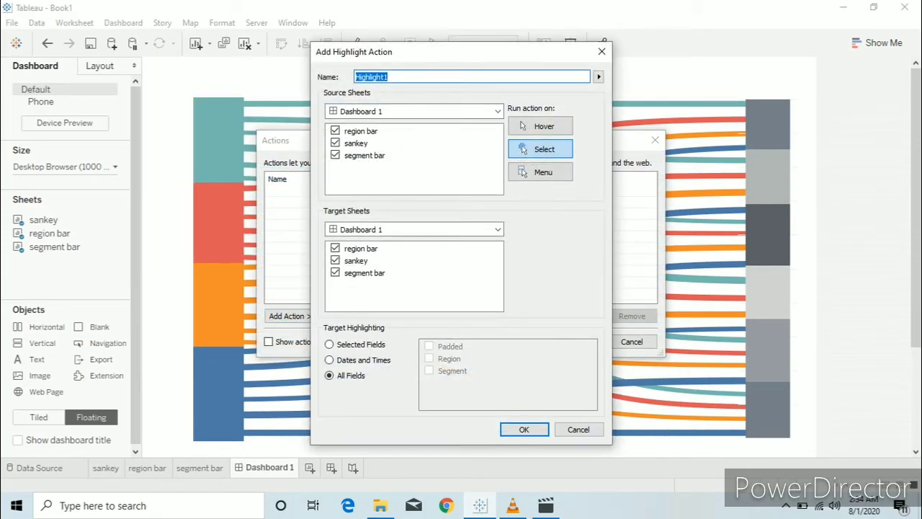
click(541, 126)
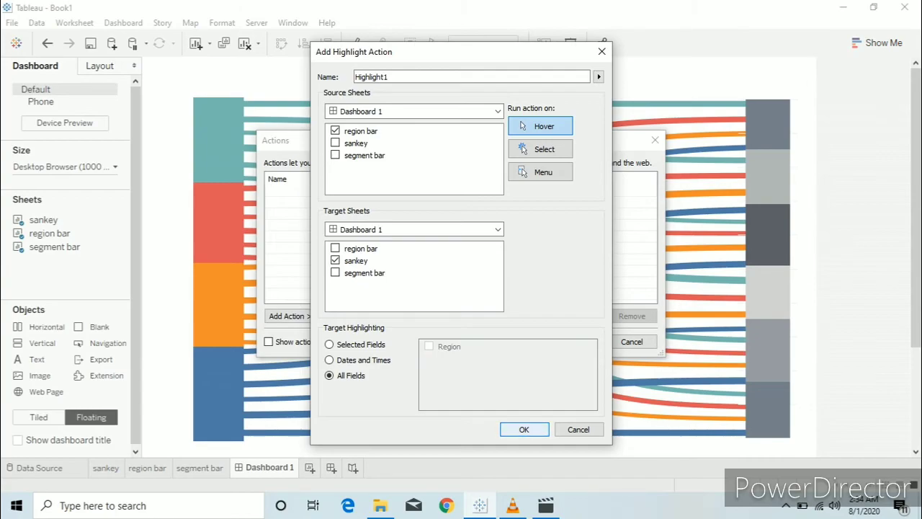
click(524, 429)
Step: Add a second highlight action run on Hover, with only segment bar as source and only sankey as target, and apply both actions
click(290, 316)
click(360, 331)
click(335, 131)
click(540, 126)
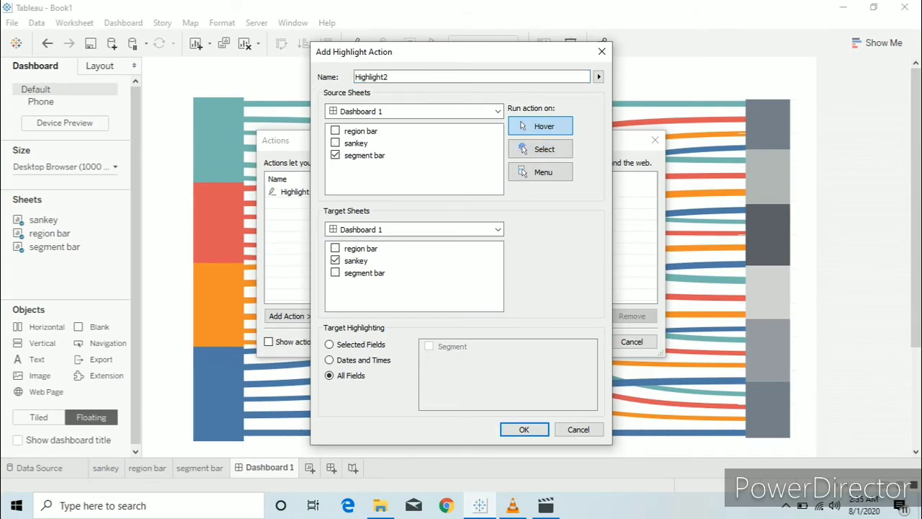
click(524, 429)
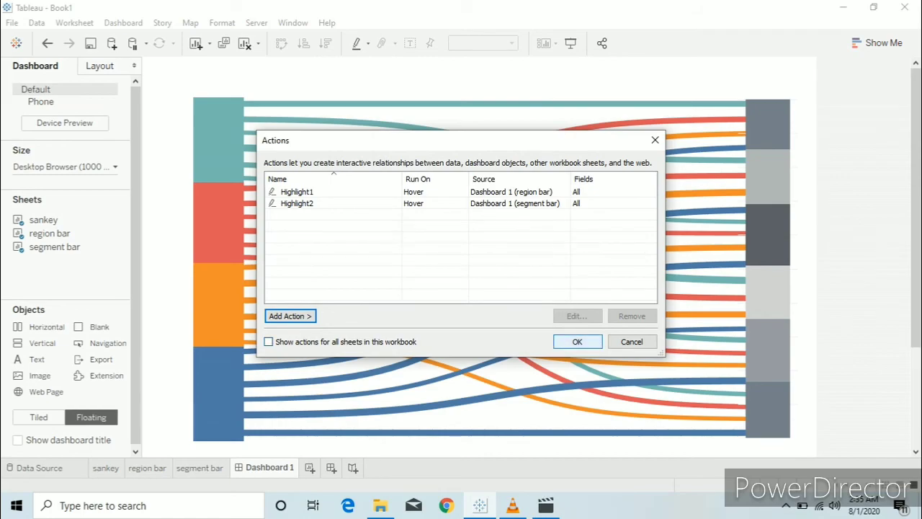
click(577, 342)
Step: Test the highlight actions by checking which Sankey curves respond to individual region and segment blocks
mouse_move(230, 400)
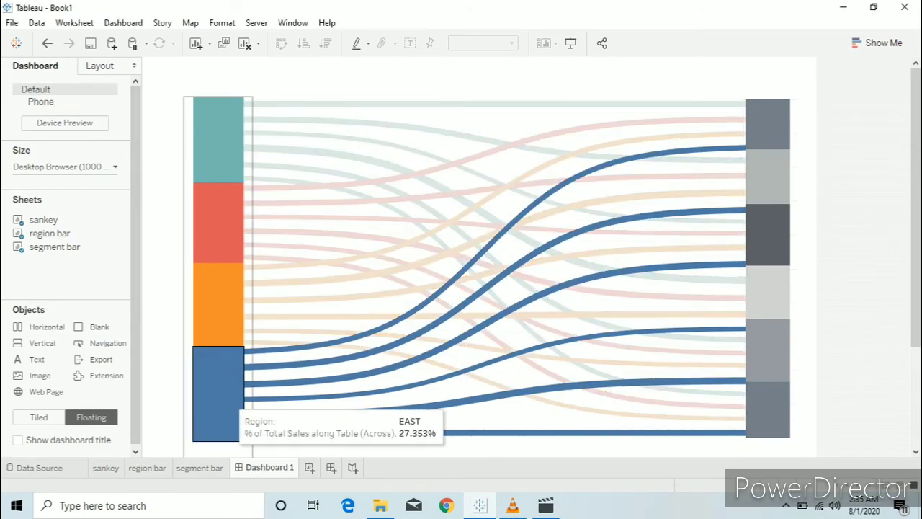
mouse_move(229, 227)
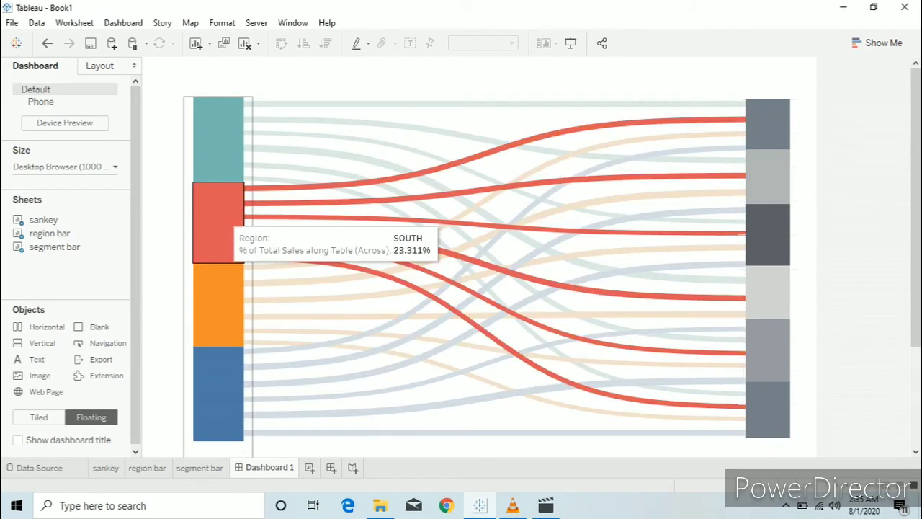
mouse_move(767, 124)
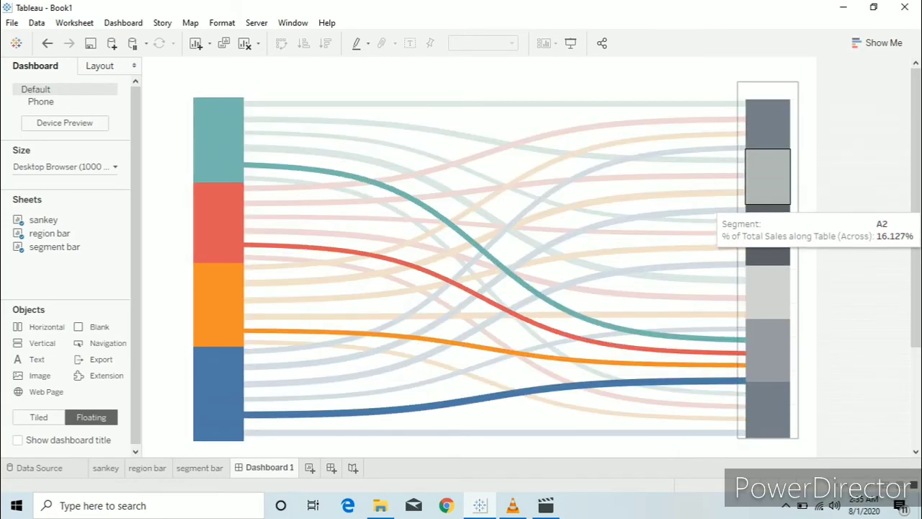
mouse_move(767, 224)
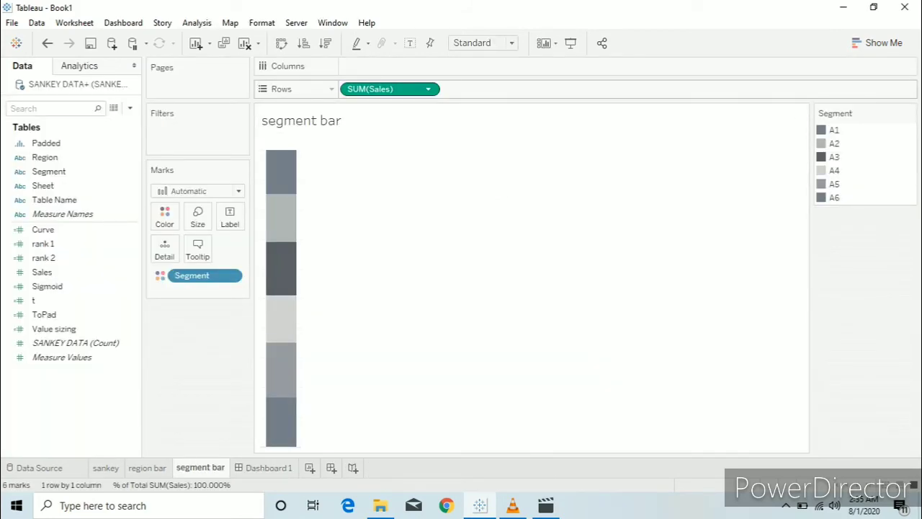
Step: Show the Sales axis header on the segment bar sheet and set the % of Total Sales axis scale to Reversed
click(428, 89)
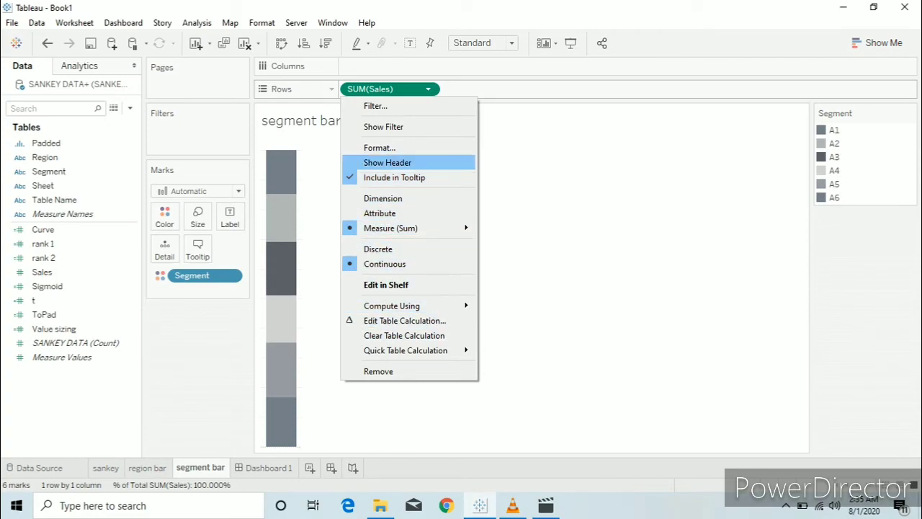
click(388, 162)
right_click(268, 232)
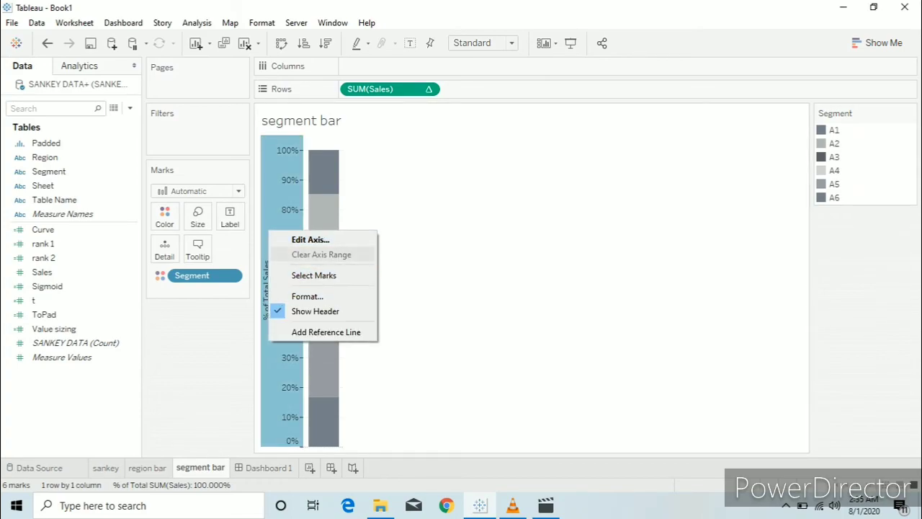
click(311, 240)
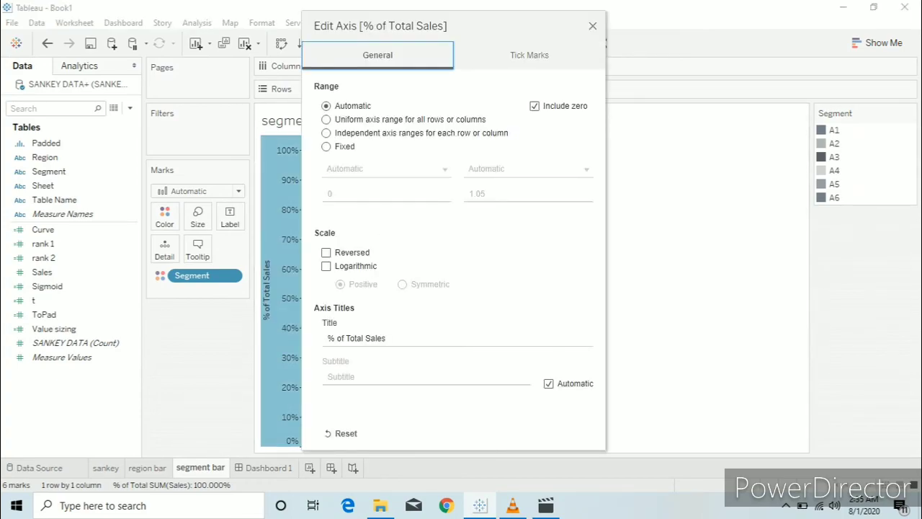
click(326, 253)
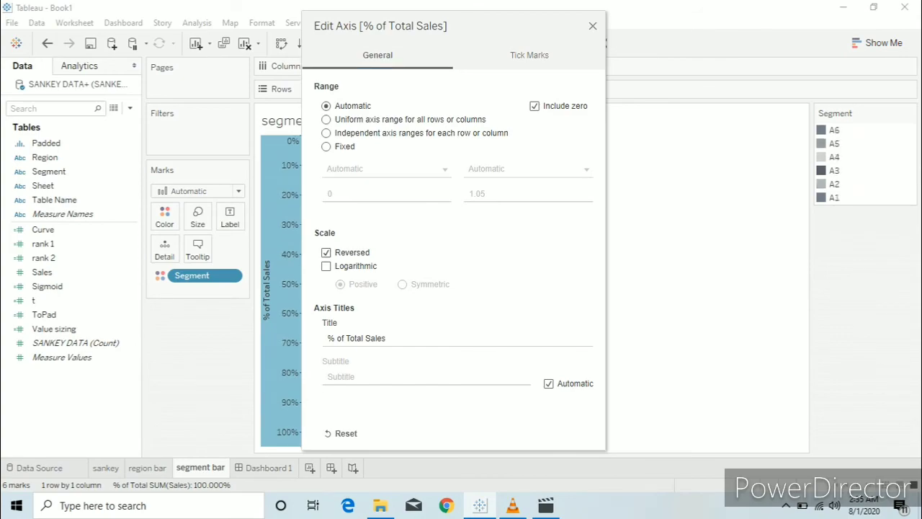
Step: Close the axis settings and hide the % of Total Sales axis header of the segment bar on Dashboard 1
click(592, 26)
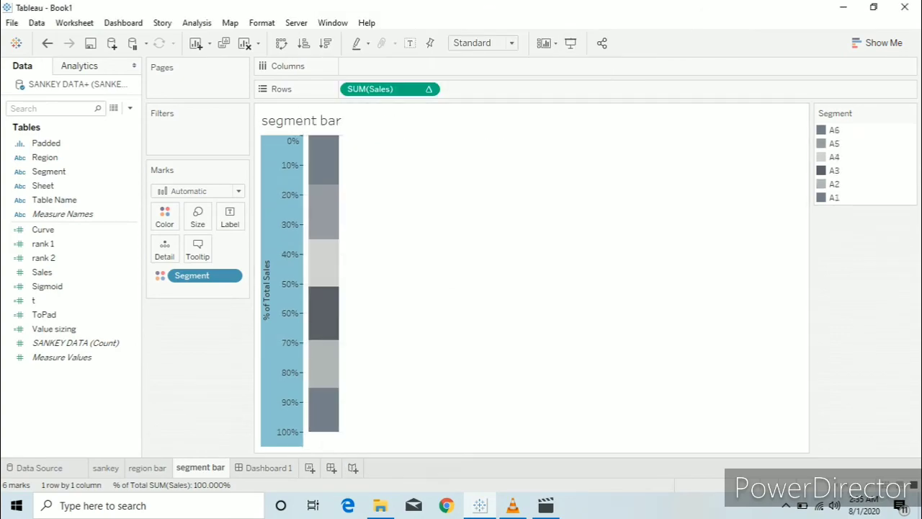
click(264, 467)
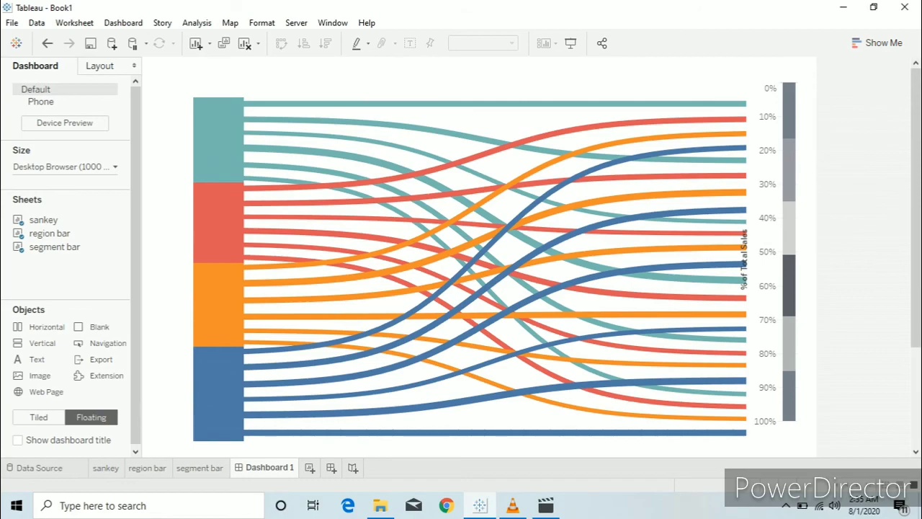
right_click(765, 121)
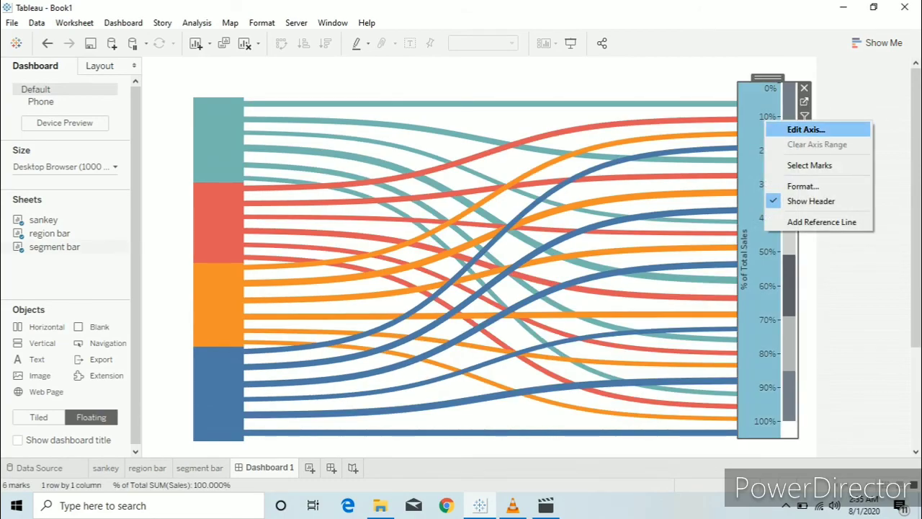
click(810, 201)
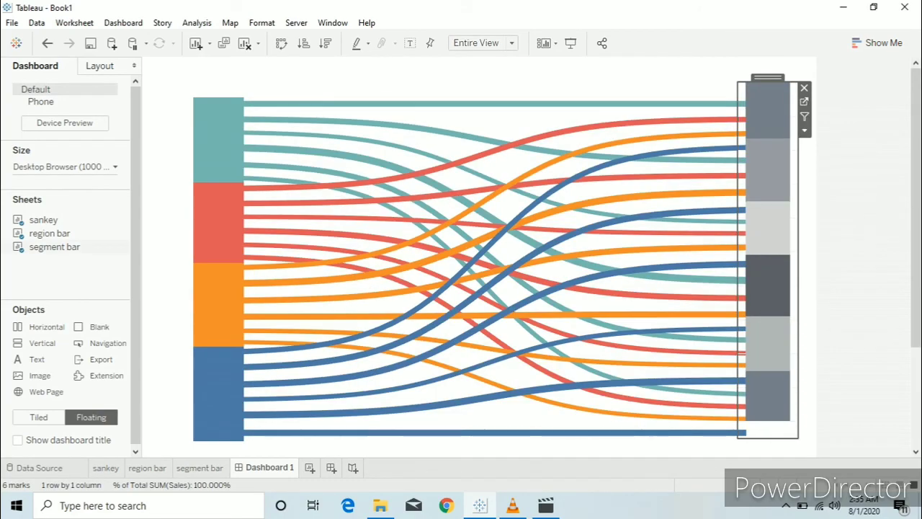
Step: Shift the floating segment bar down to line up with the Sankey curve ends and check which curves its individual blocks highlight
drag(768, 77, 768, 95)
mouse_move(768, 184)
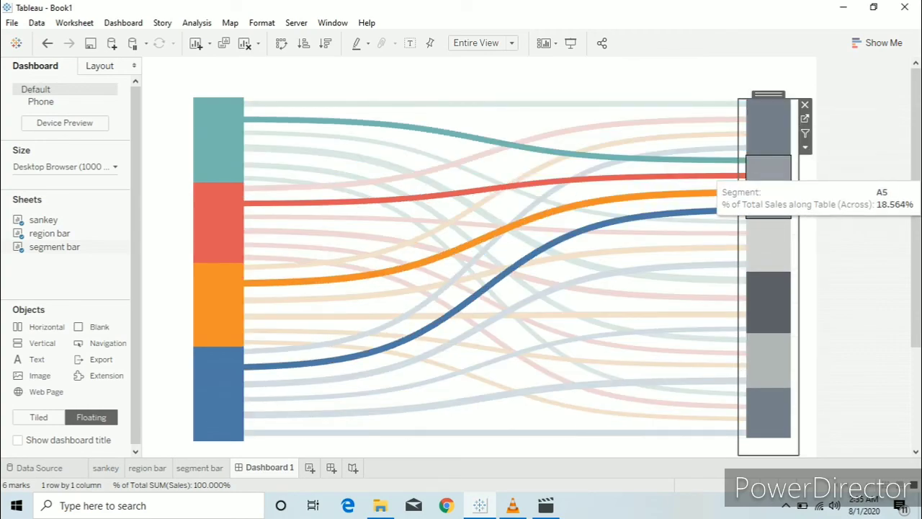
mouse_move(768, 229)
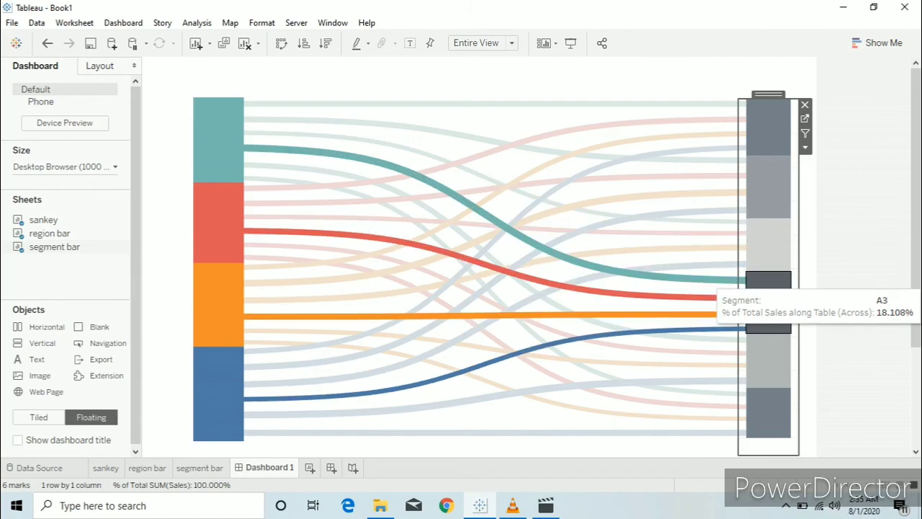
mouse_move(767, 353)
mouse_move(768, 423)
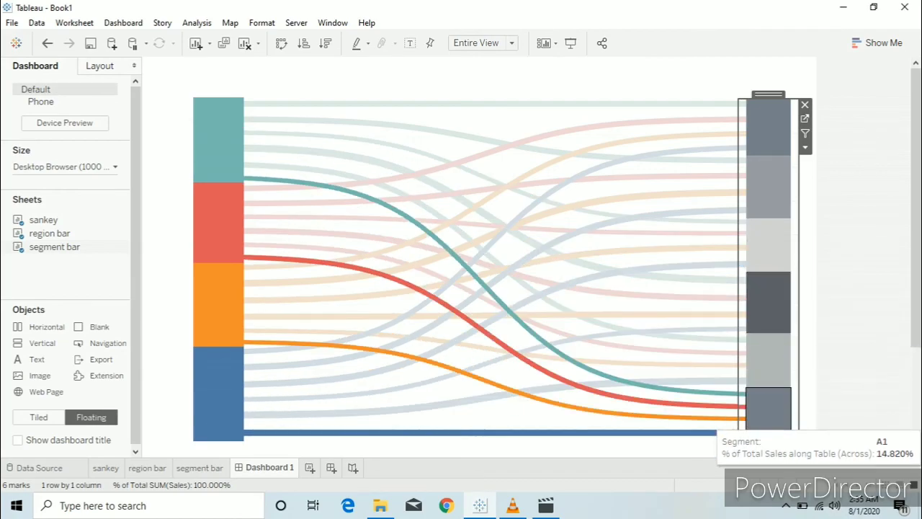